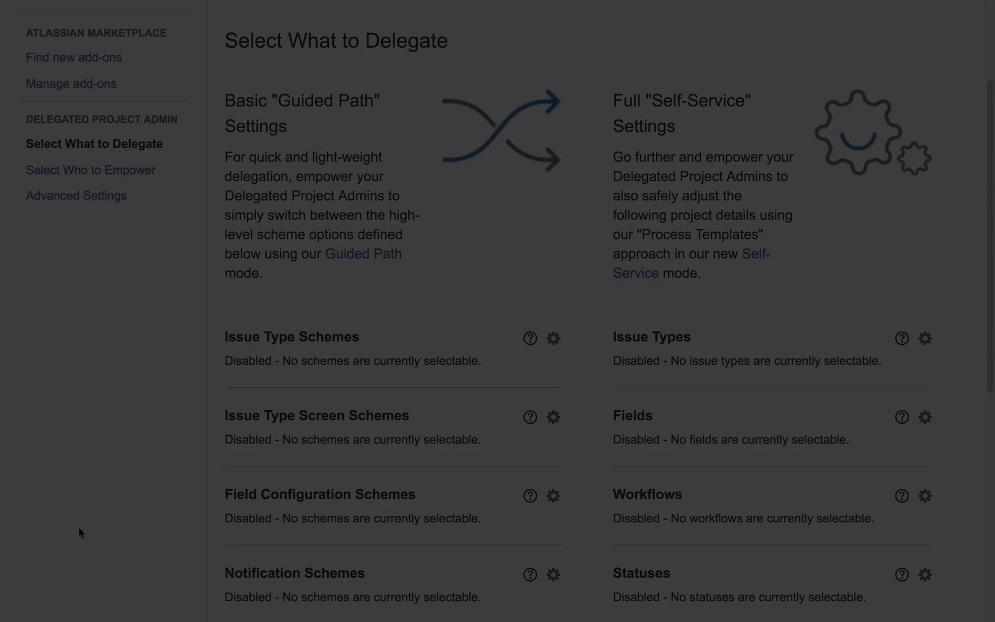
# - Leave Permission Schemes delegation disabled and close its settings
pyautogui.scroll(-4, 78, 527)
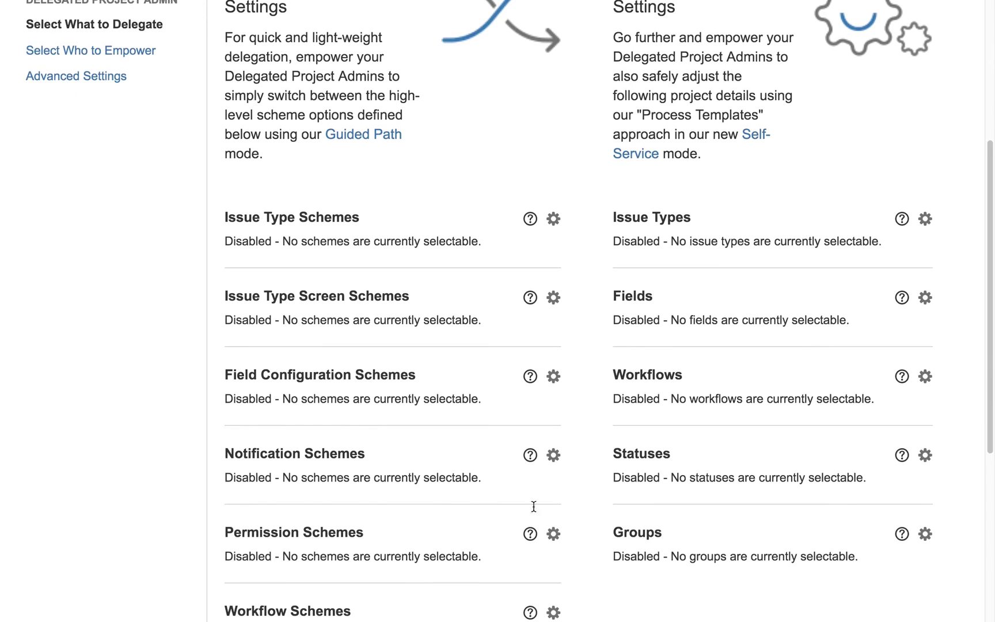
pyautogui.click(557, 535)
pyautogui.click(568, 243)
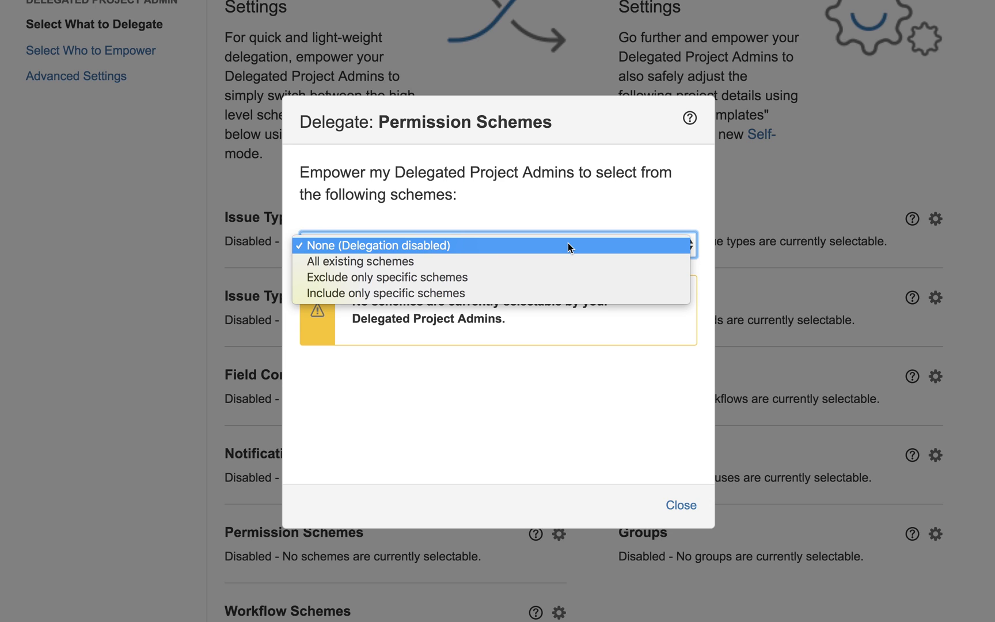
pyautogui.click(568, 243)
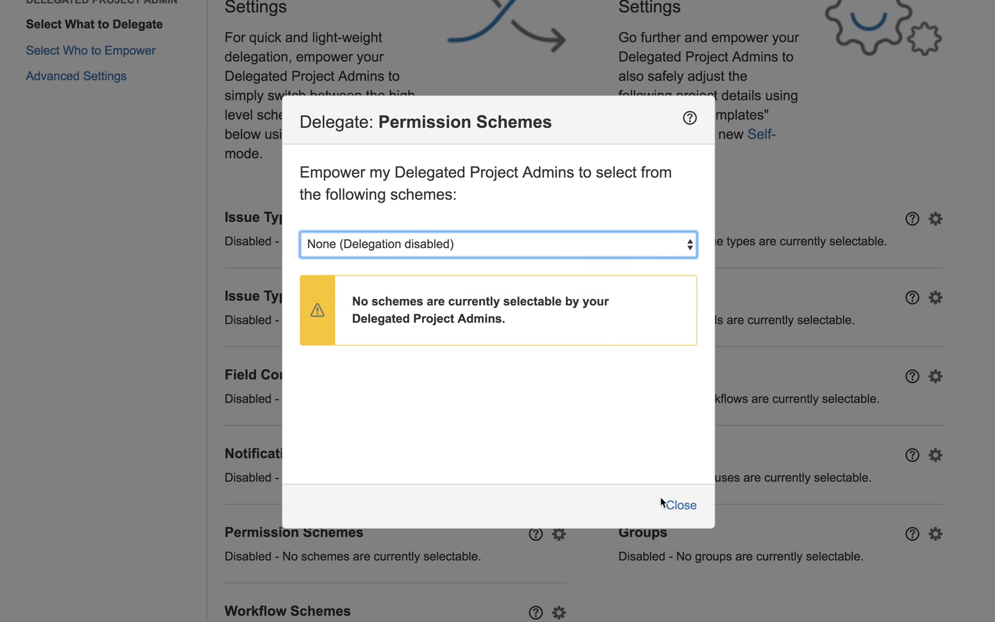
pyautogui.click(681, 504)
# - Set Issue Type Schemes delegation to 'All existing schemes'
pyautogui.scroll(2, 555, 380)
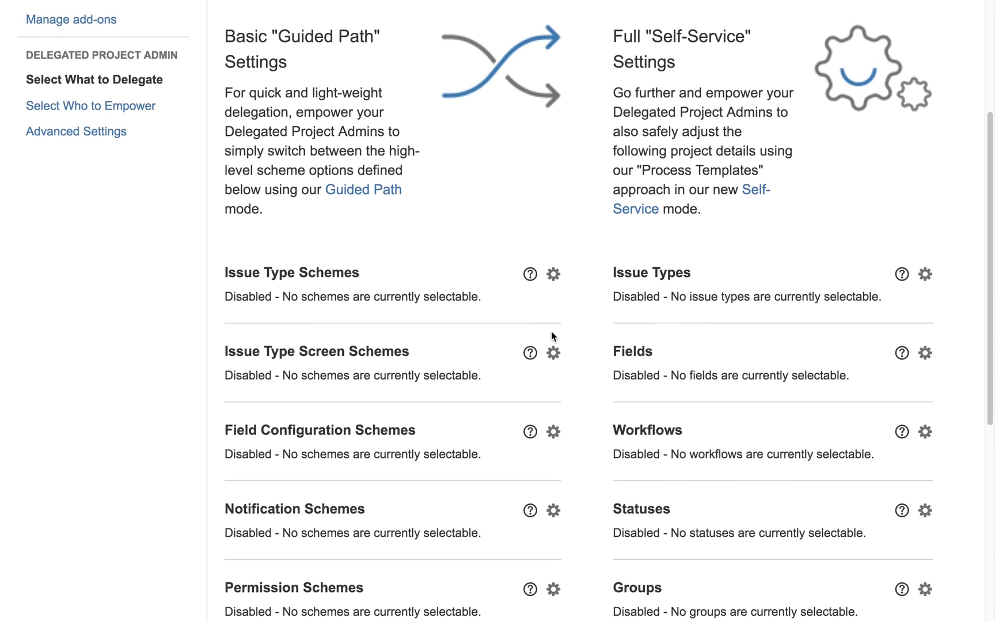
pyautogui.scroll(2, 551, 329)
pyautogui.click(553, 319)
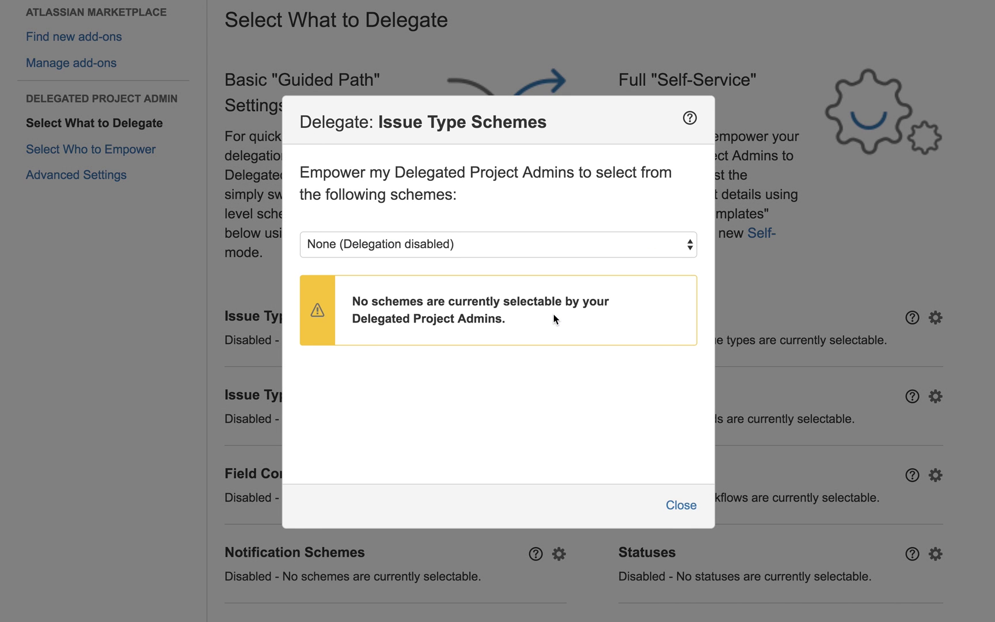
pyautogui.click(661, 251)
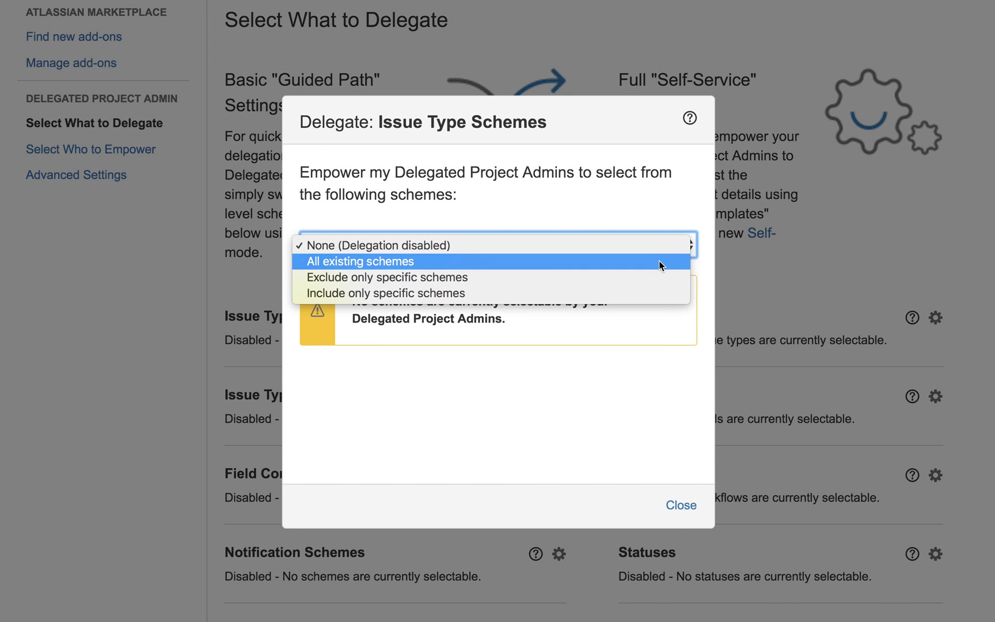
pyautogui.click(659, 260)
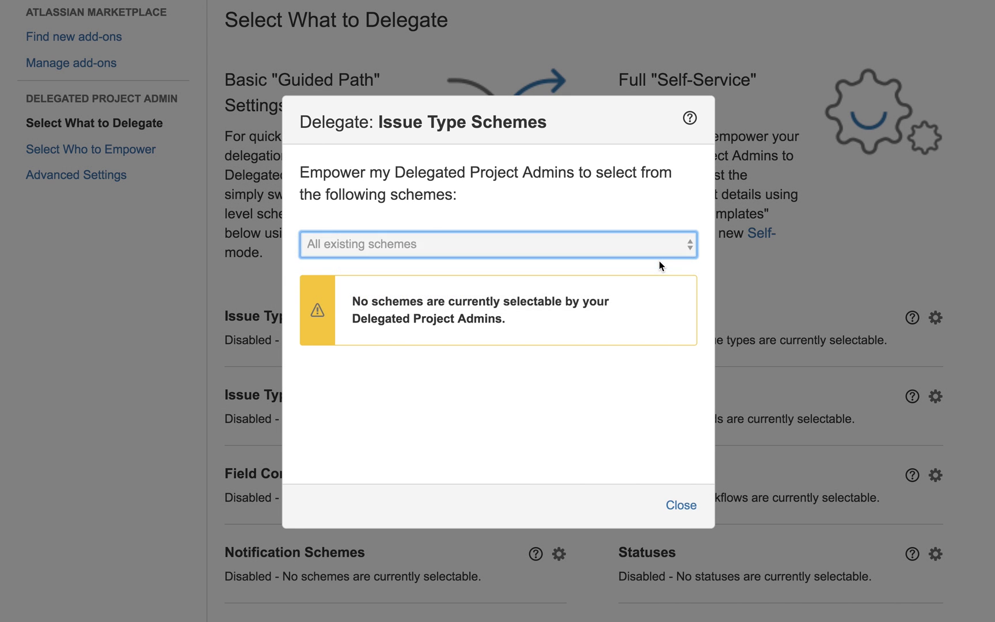
pyautogui.click(679, 502)
# - Set Issue Type Screen Schemes to exclude the Project Management and Software Scrum screen schemes
pyautogui.scroll(-2, 634, 481)
pyautogui.scroll(-2, 617, 472)
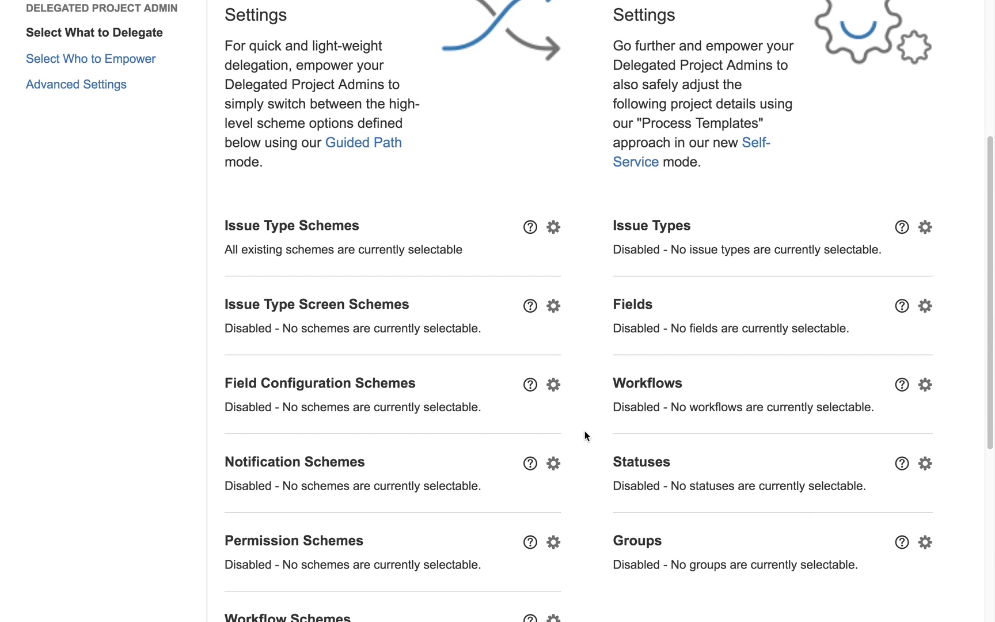
pyautogui.click(553, 306)
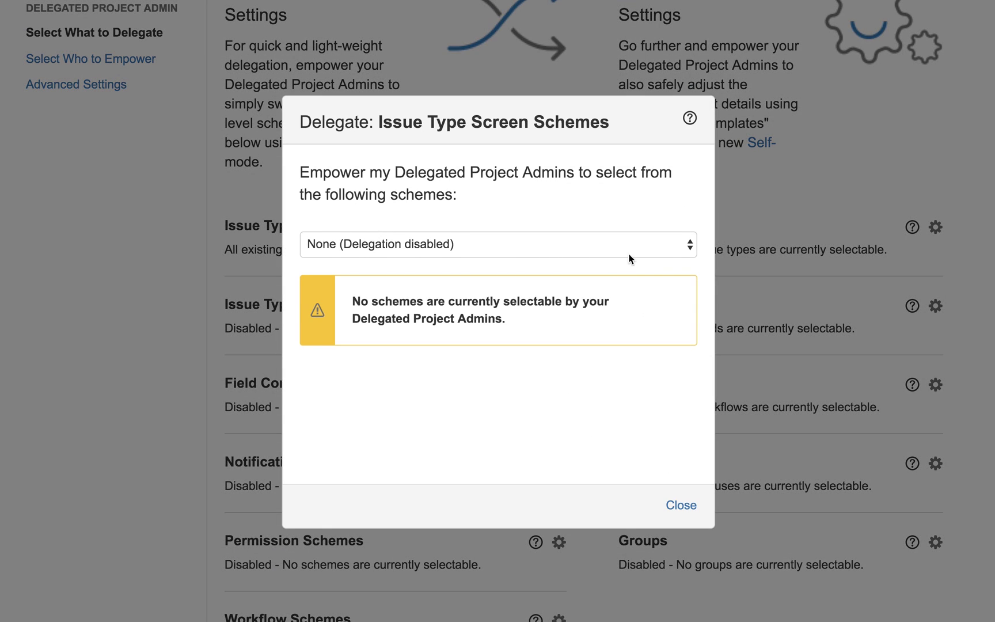
pyautogui.click(650, 254)
pyautogui.click(648, 281)
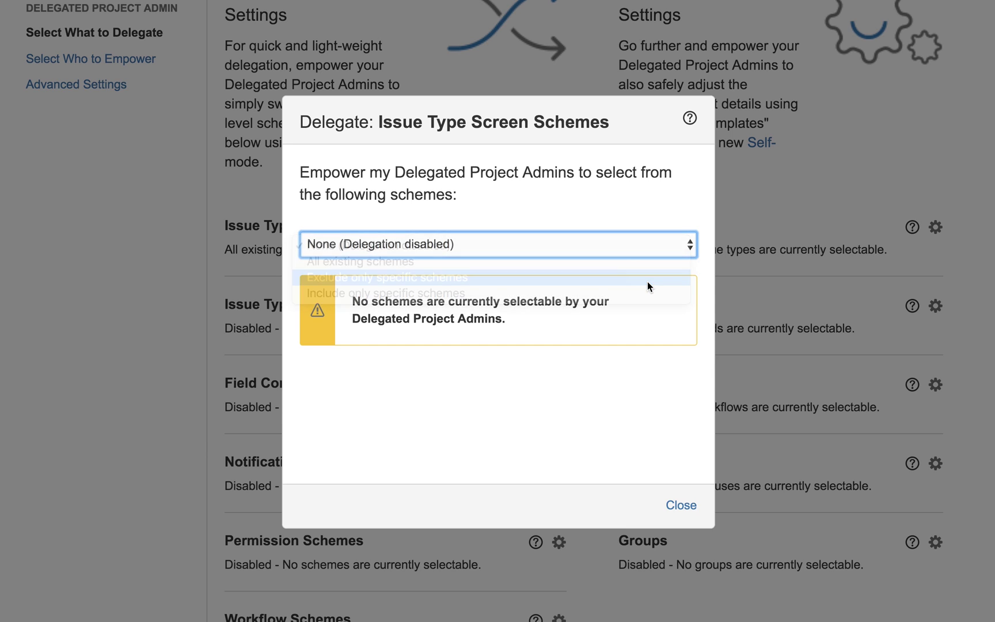
pyautogui.click(553, 357)
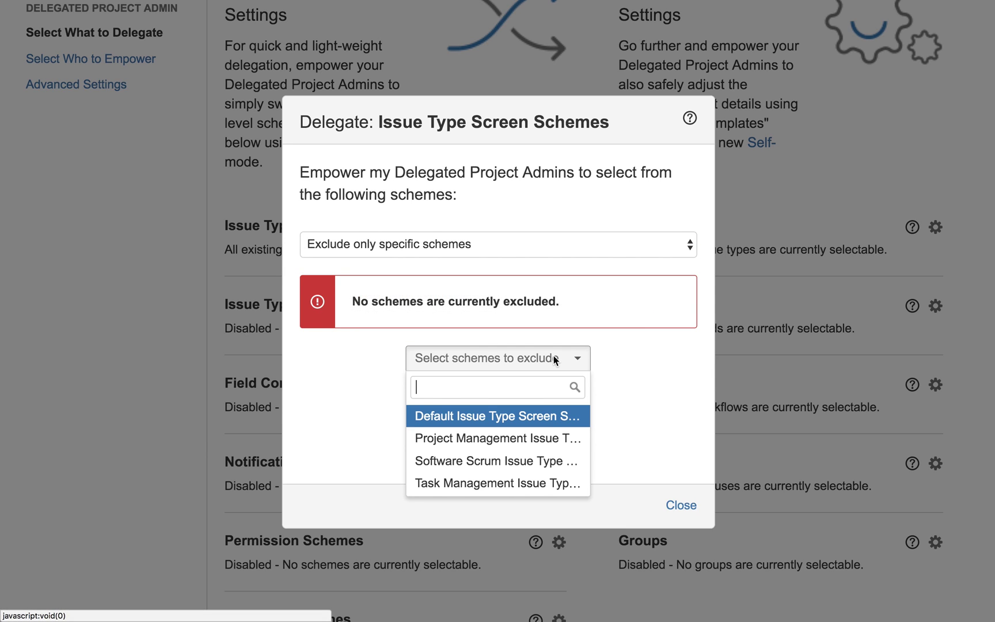
pyautogui.click(540, 438)
pyautogui.click(550, 394)
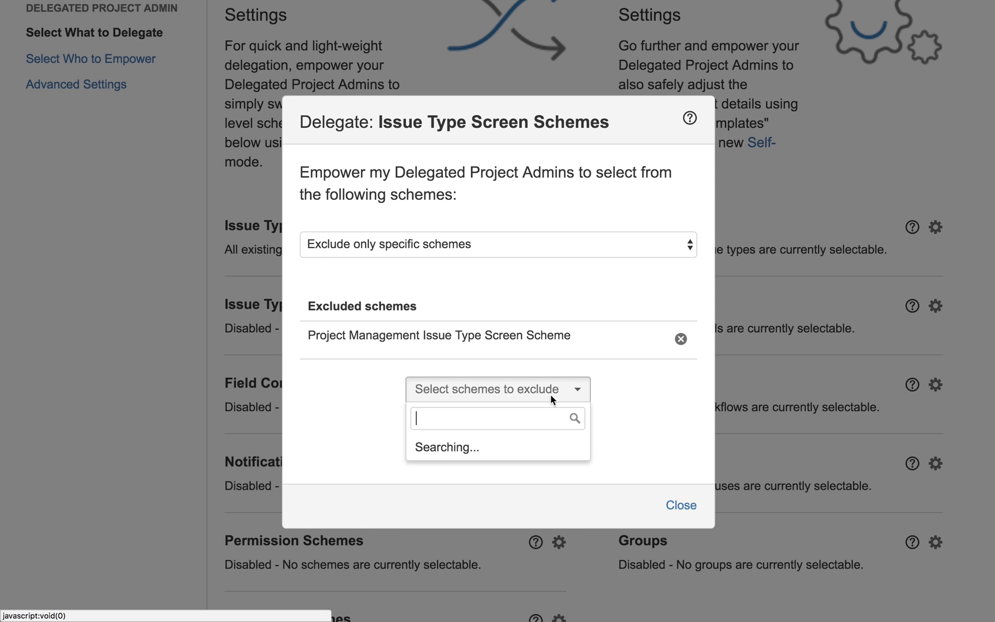
pyautogui.click(547, 492)
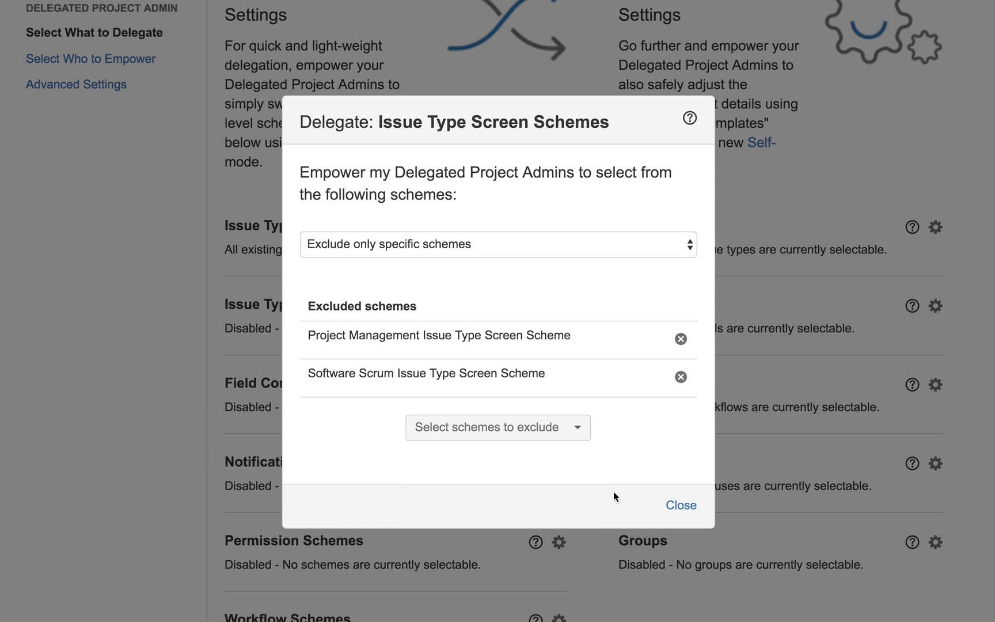
pyautogui.click(672, 507)
pyautogui.scroll(-3, 526, 518)
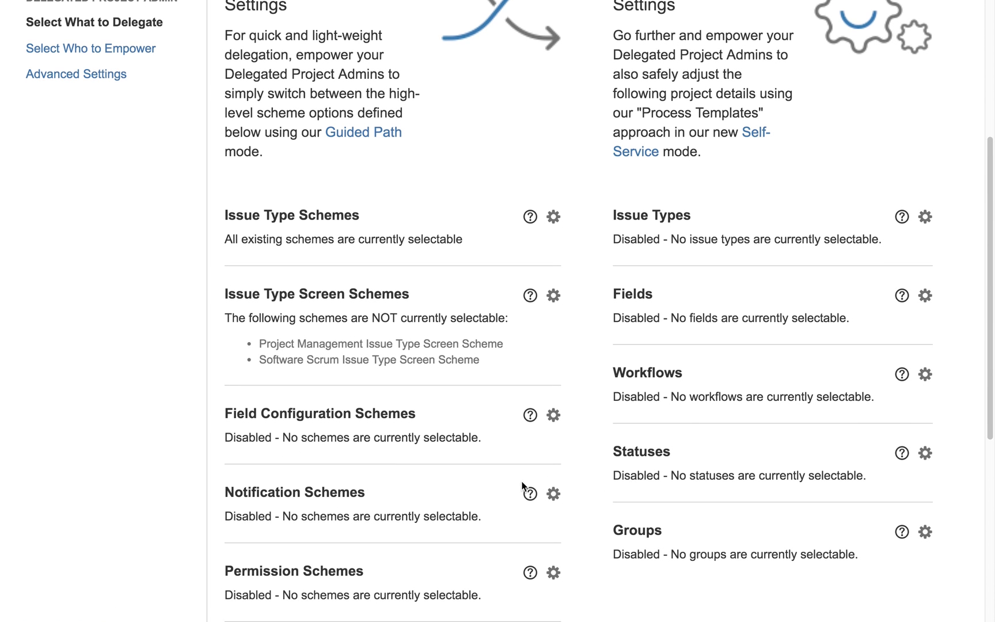
# - Include only the Standard and Terse Notification Schemes, removing the Default Notification Scheme
pyautogui.click(552, 419)
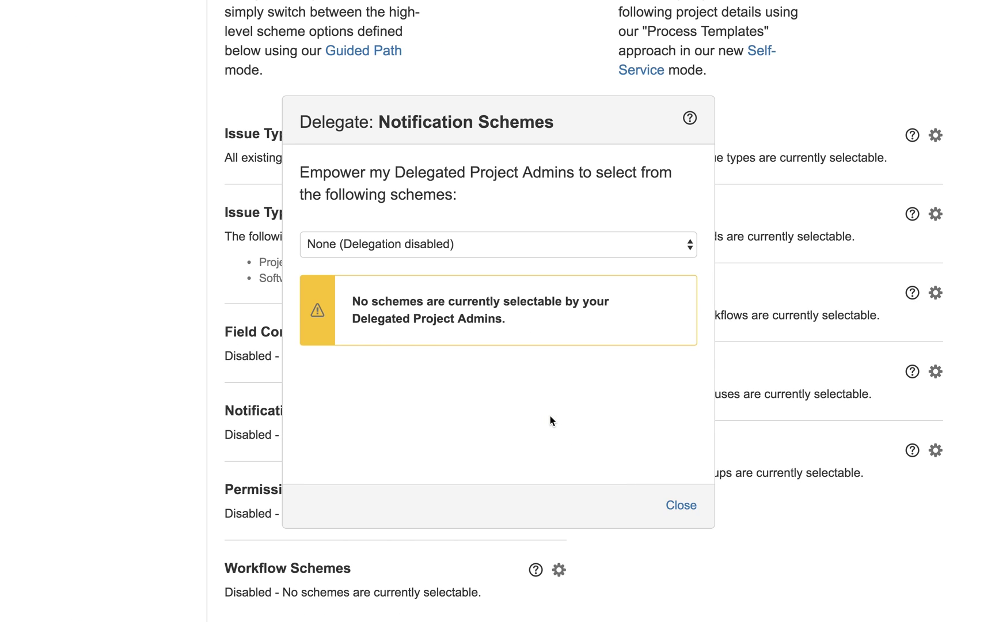
pyautogui.click(640, 249)
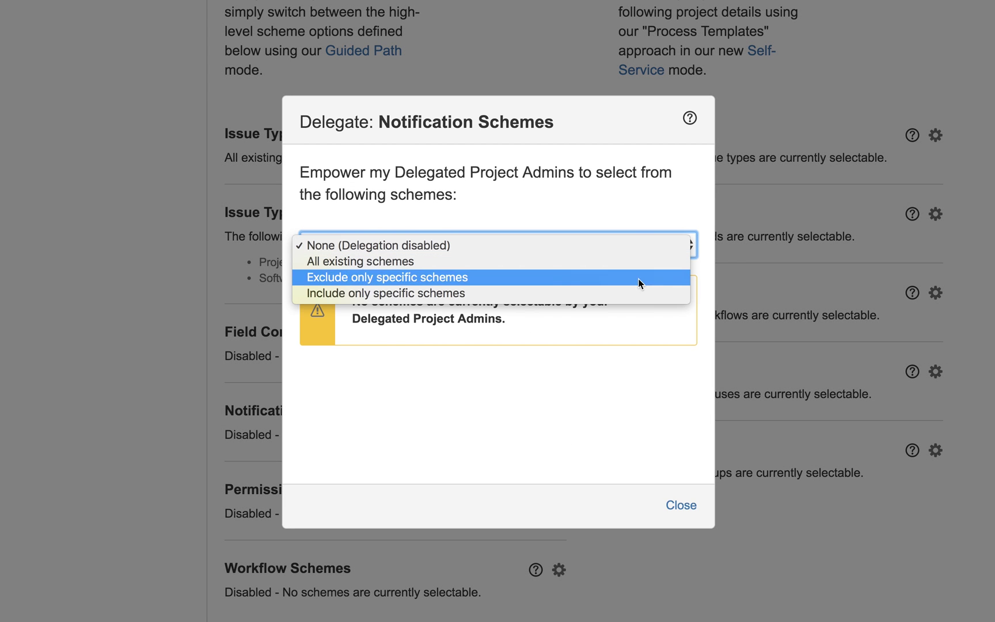
pyautogui.press('Escape')
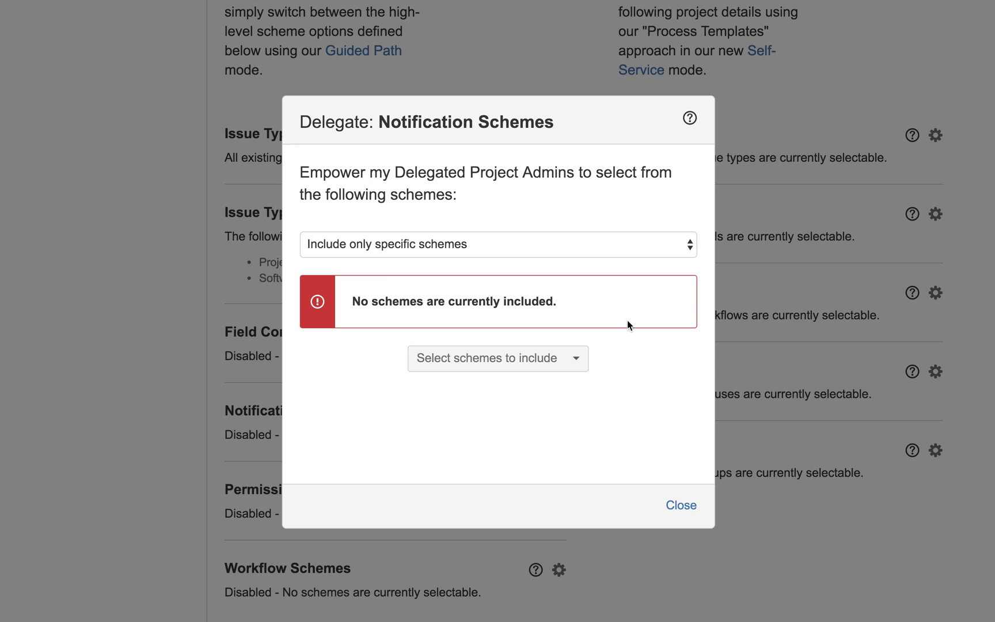
pyautogui.click(581, 359)
pyautogui.click(569, 429)
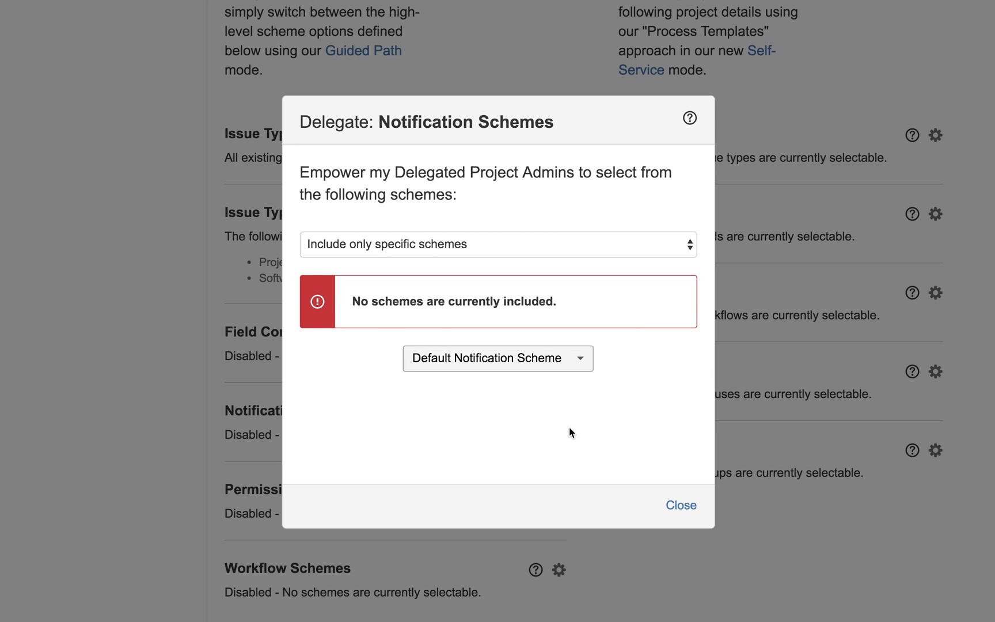
pyautogui.click(574, 394)
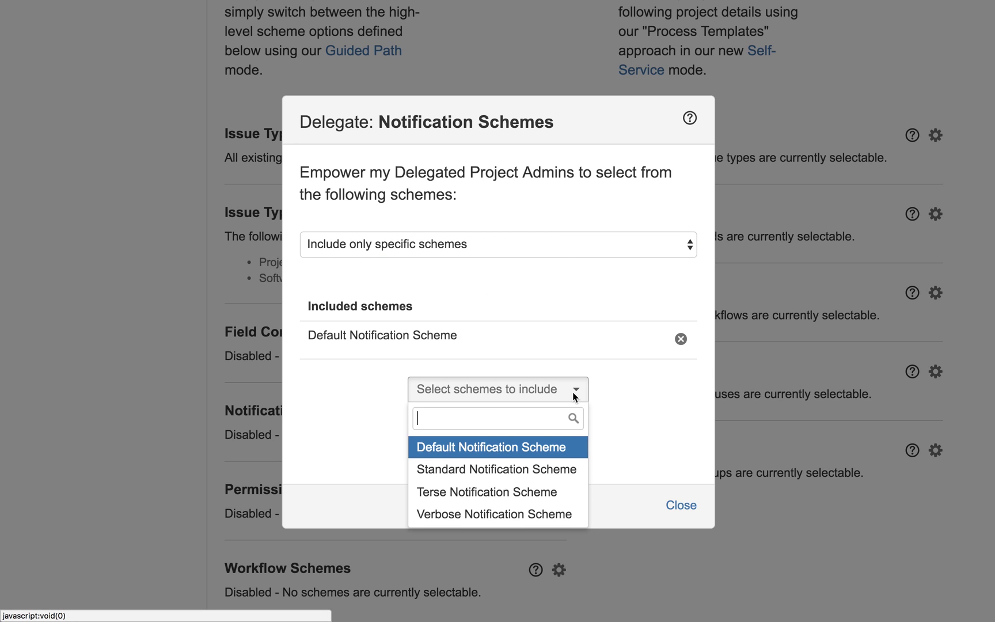
pyautogui.click(562, 469)
pyautogui.click(565, 429)
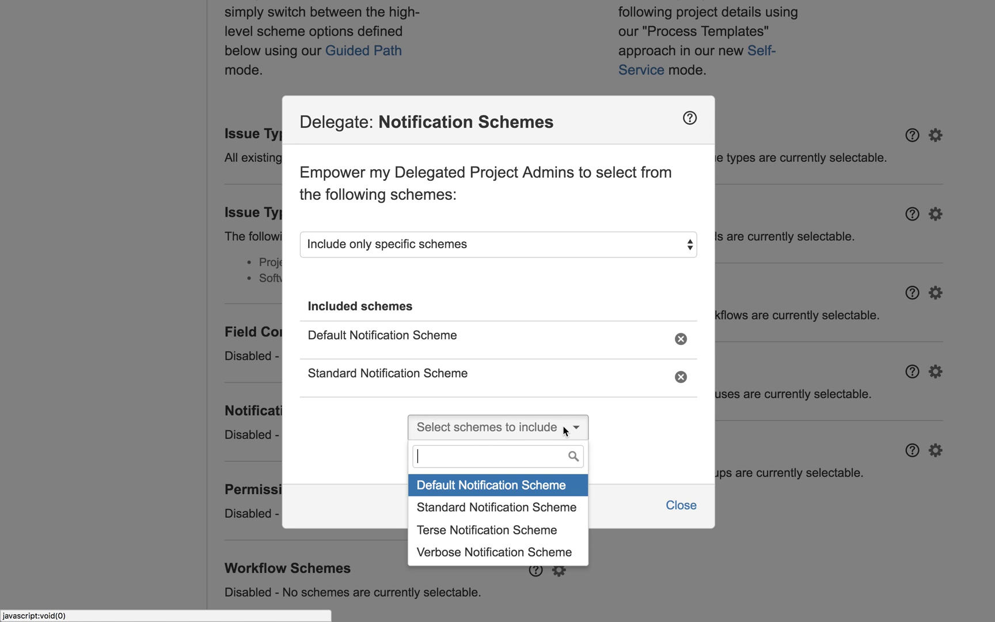
pyautogui.click(554, 529)
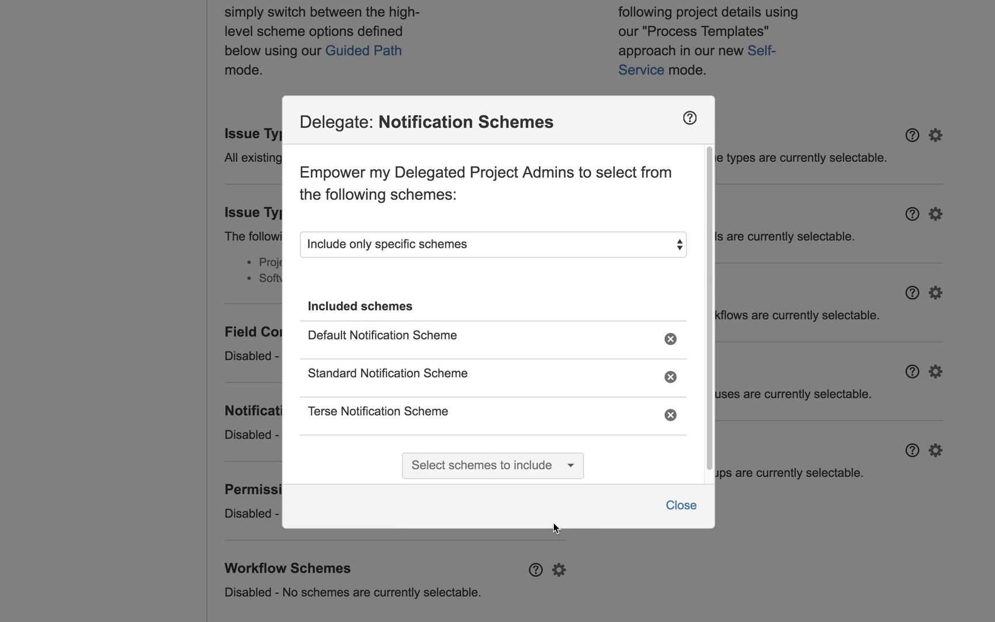
pyautogui.click(670, 340)
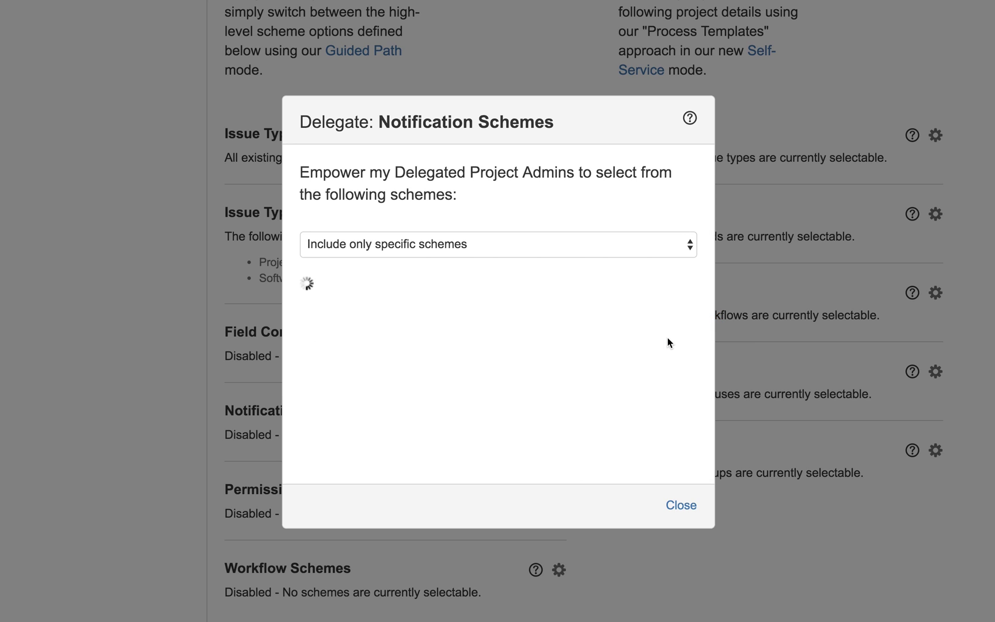
pyautogui.click(669, 505)
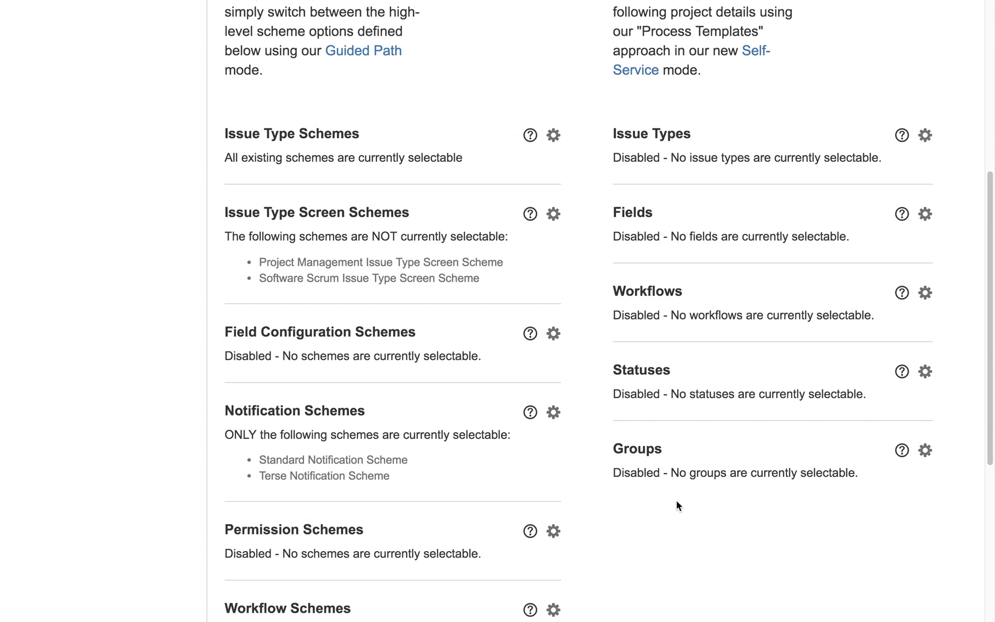
# - Open the Select Who to Empower page
pyautogui.scroll(-4, 677, 505)
pyautogui.scroll(-3, 677, 506)
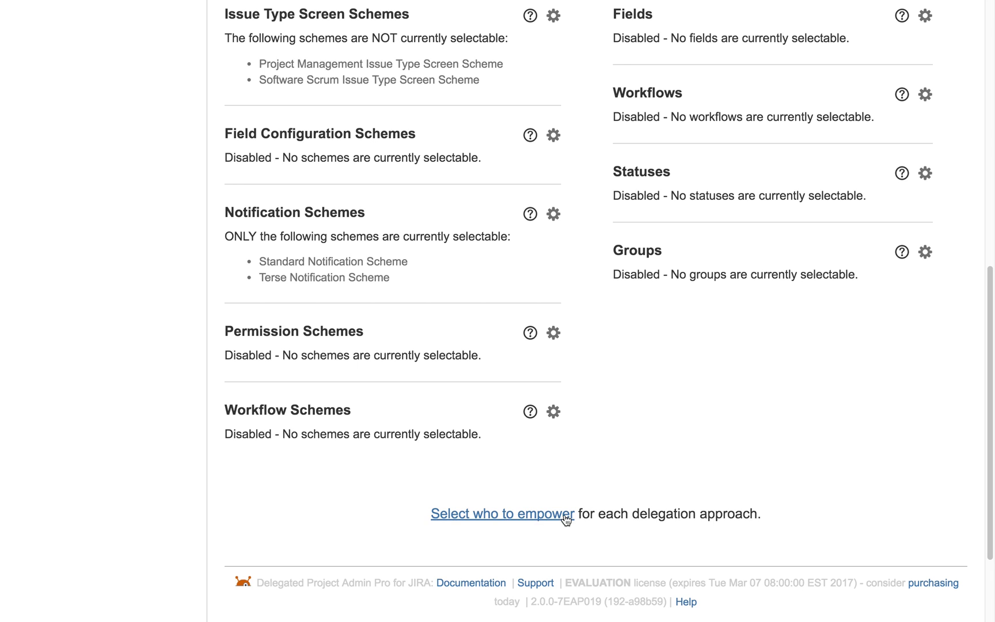
pyautogui.click(556, 519)
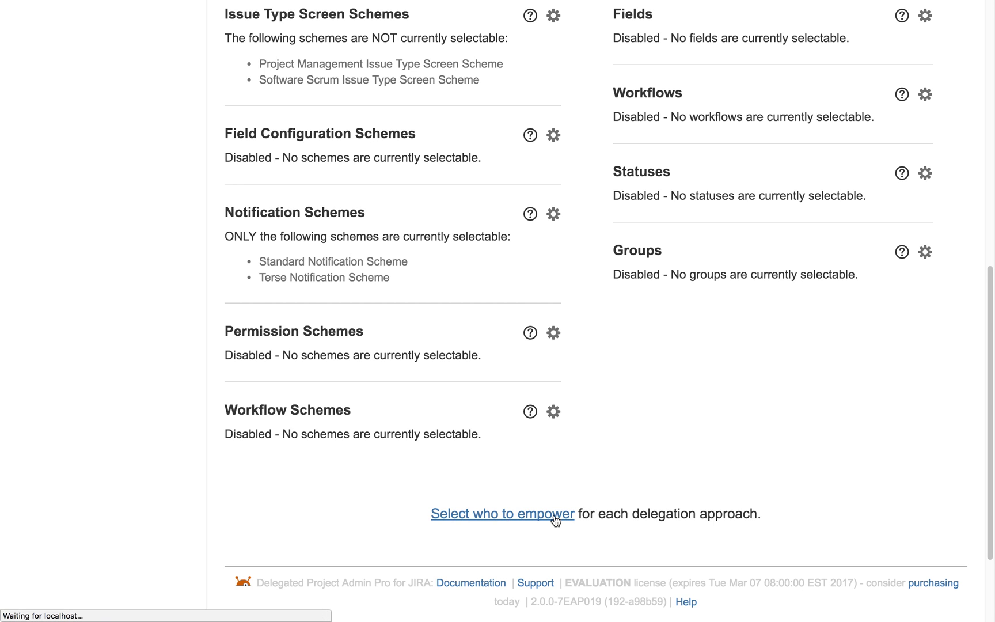
# - Uncheck Permission Schemes for JIRA Administrator, and Permission and Notification Schemes for Project Administrator
pyautogui.scroll(-3, 6, 617)
pyautogui.scroll(-3, 7, 617)
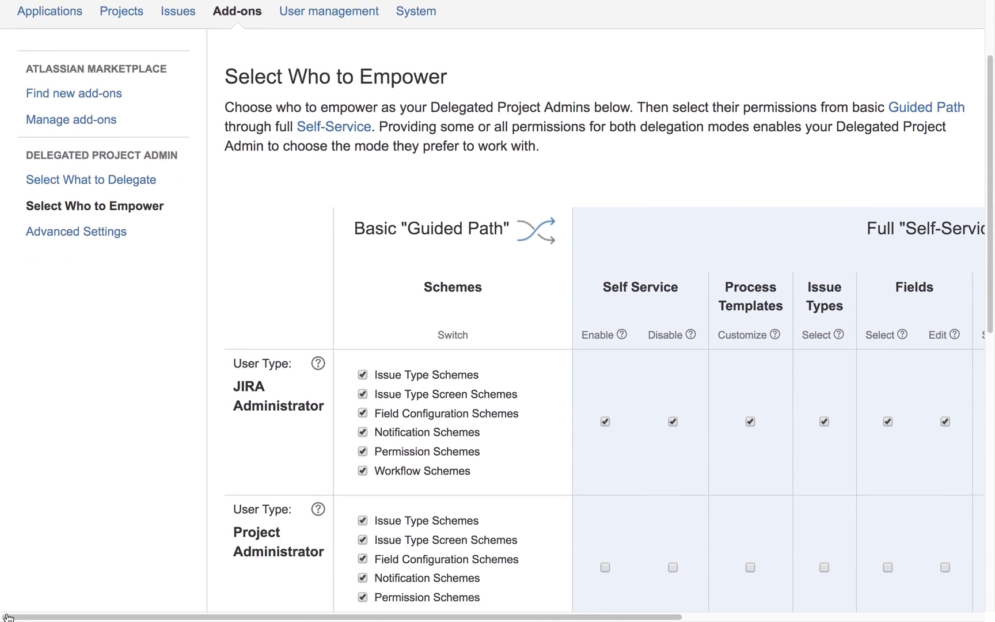
pyautogui.scroll(-3, 7, 617)
pyautogui.scroll(-1, 6, 617)
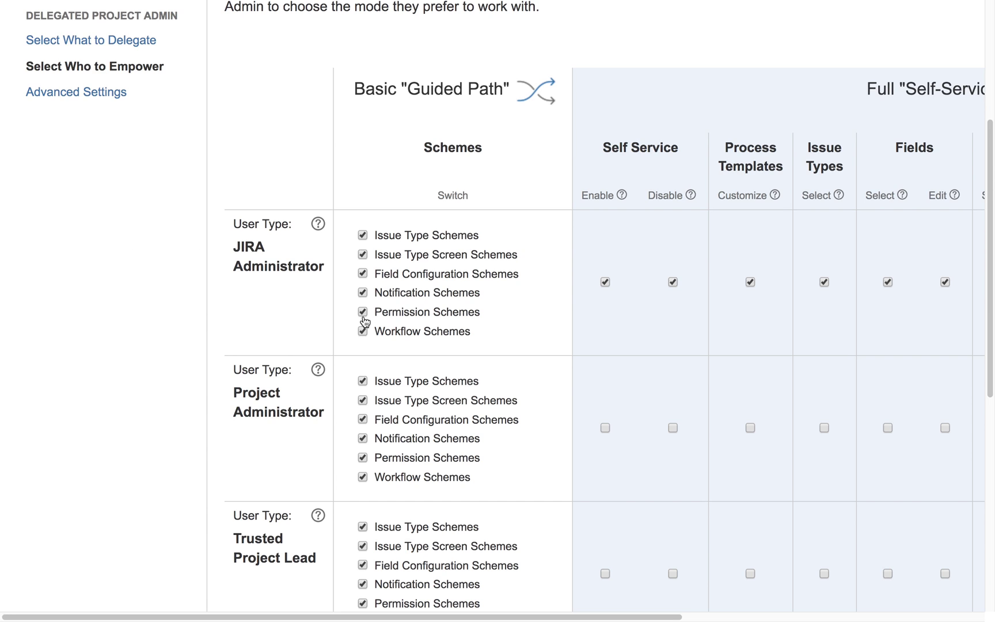
pyautogui.click(363, 313)
pyautogui.click(363, 459)
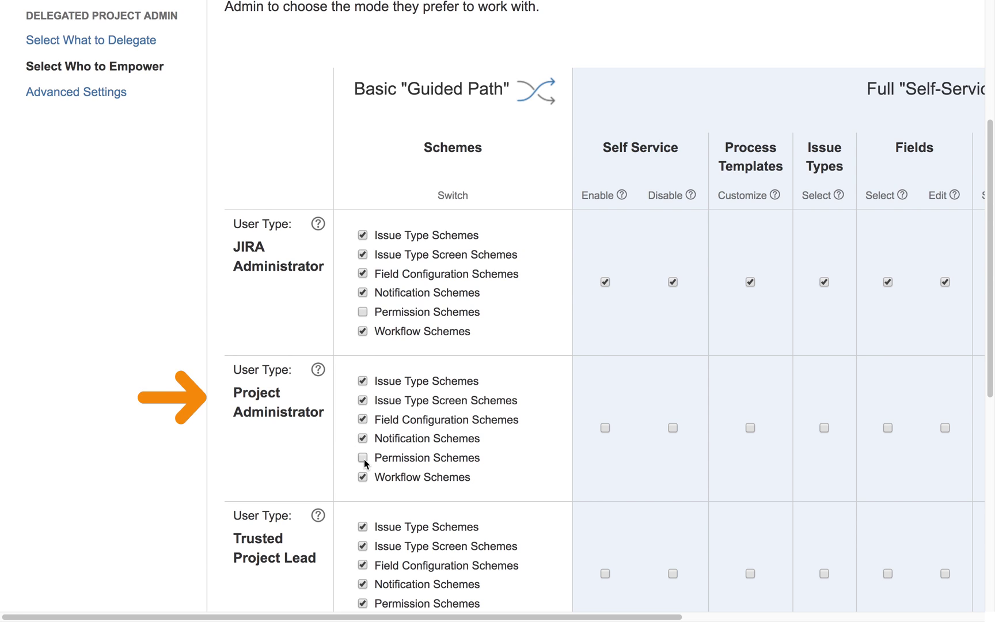
pyautogui.click(363, 438)
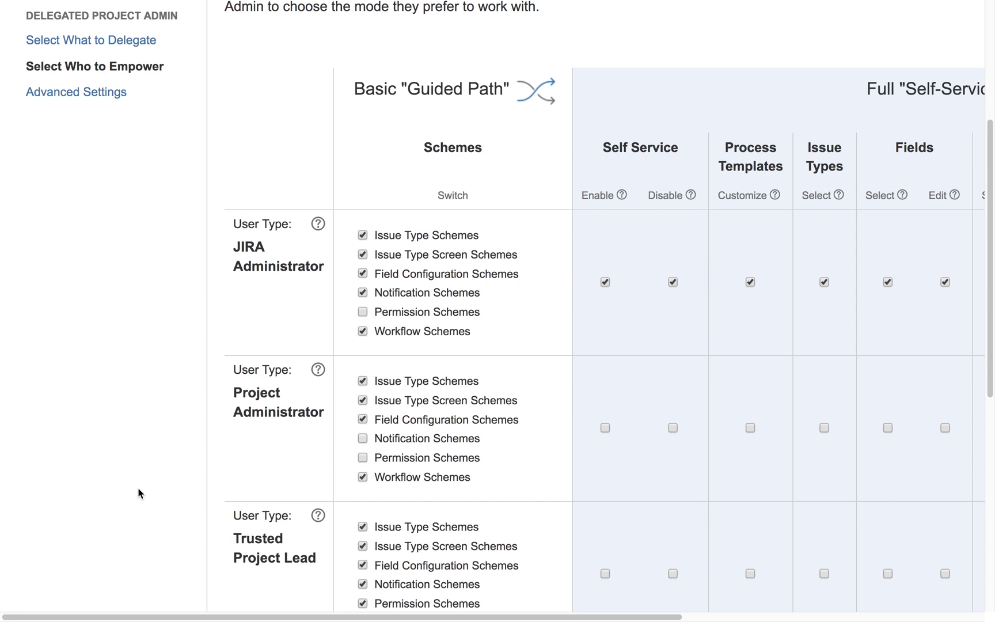
pyautogui.scroll(-5, 138, 494)
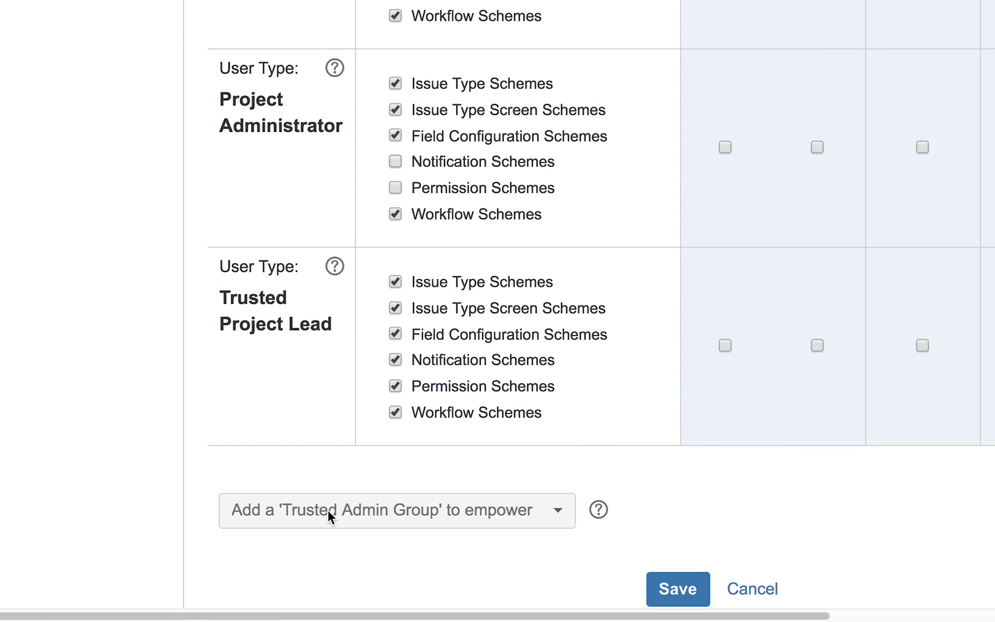
# - Add dev-leads as a Trusted Admin Group with Issue Type Schemes and Issue Type Screen Schemes, then save
pyautogui.click(327, 510)
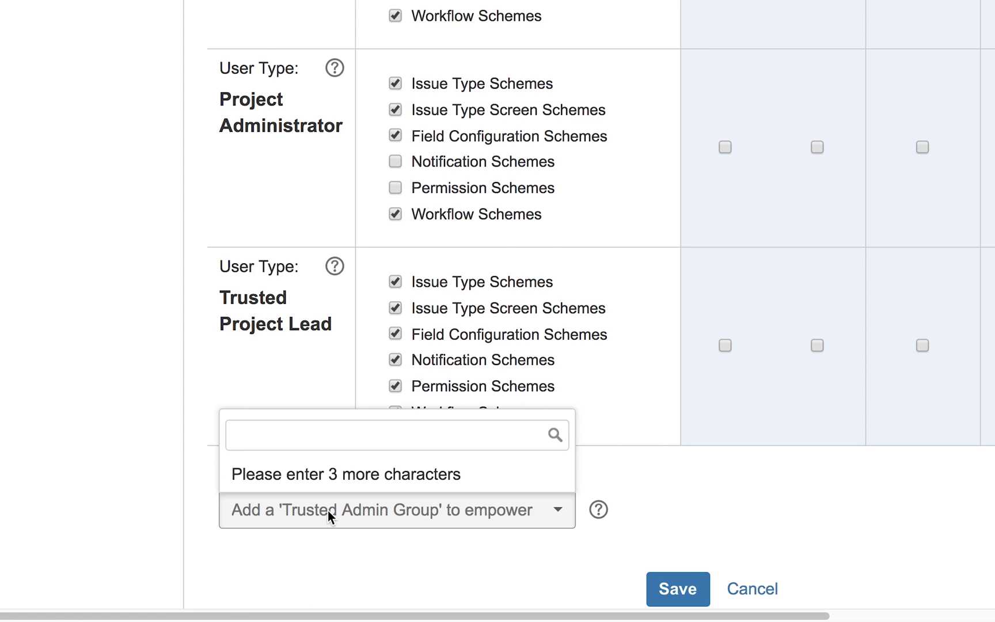
pyautogui.write('dev')
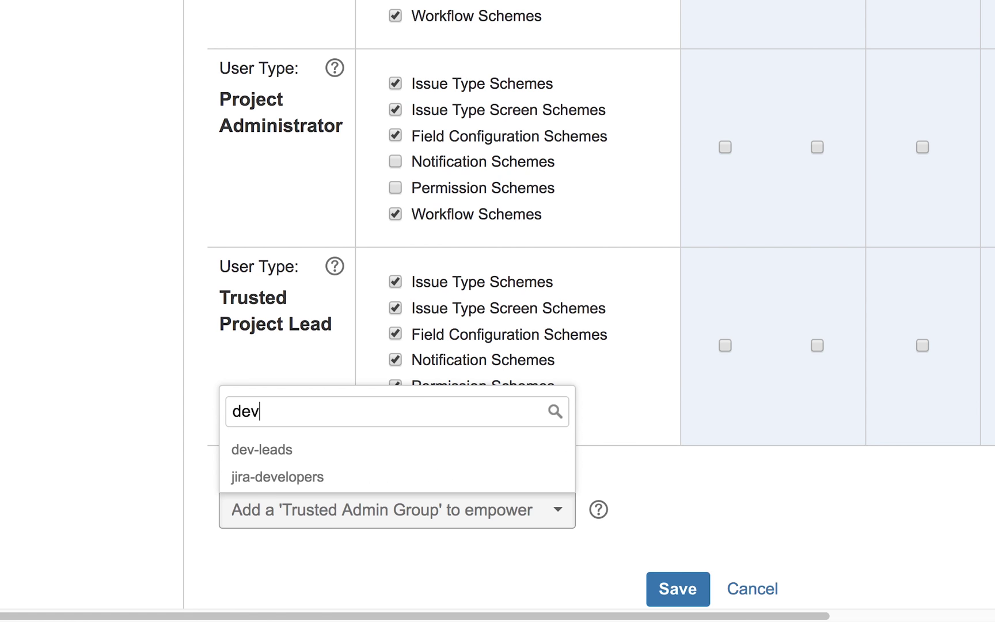
pyautogui.click(258, 453)
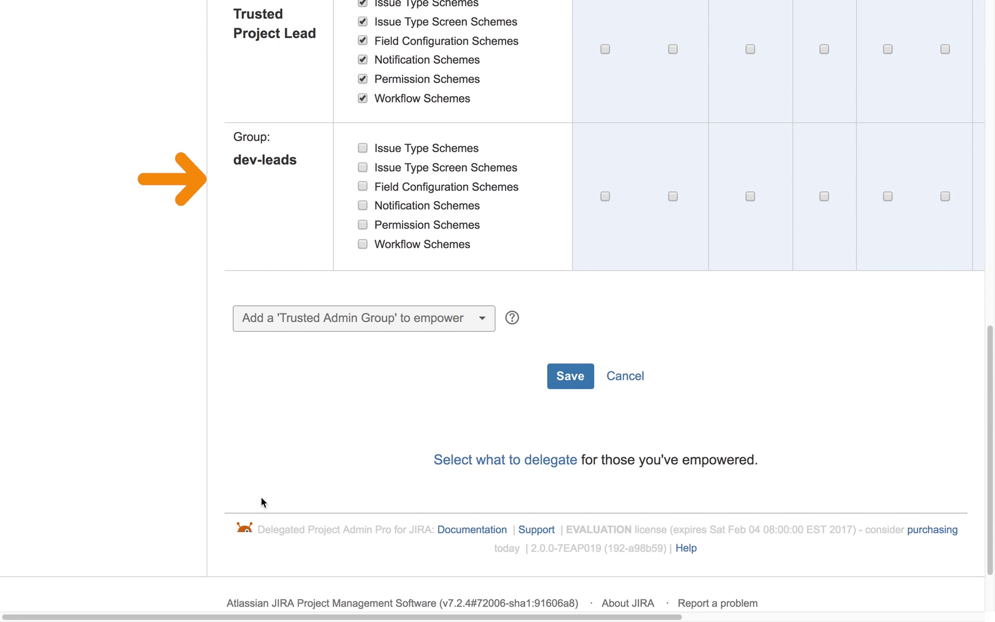
pyautogui.click(363, 148)
pyautogui.click(362, 167)
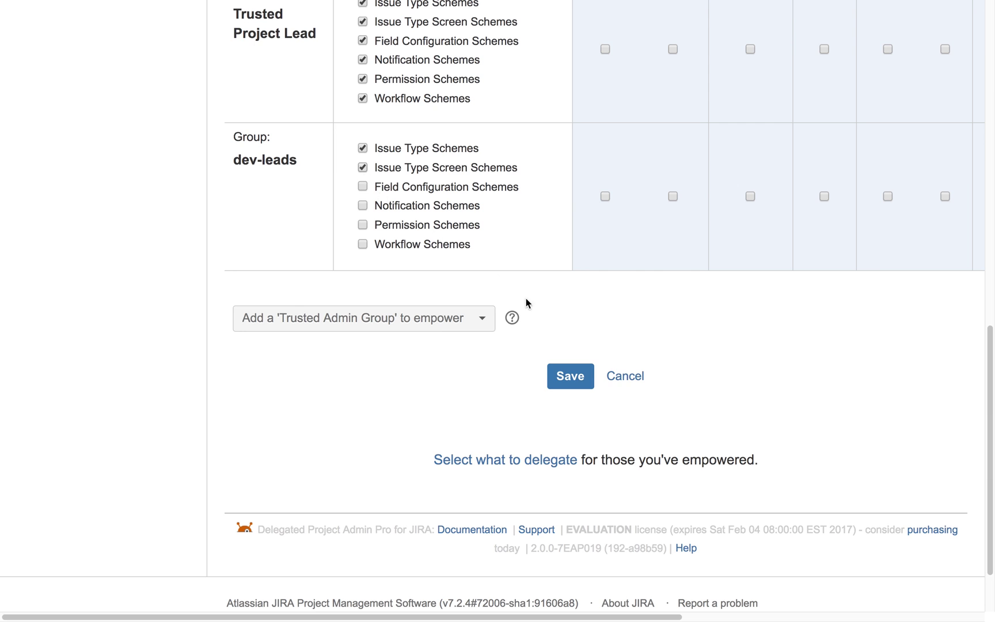
pyautogui.click(570, 376)
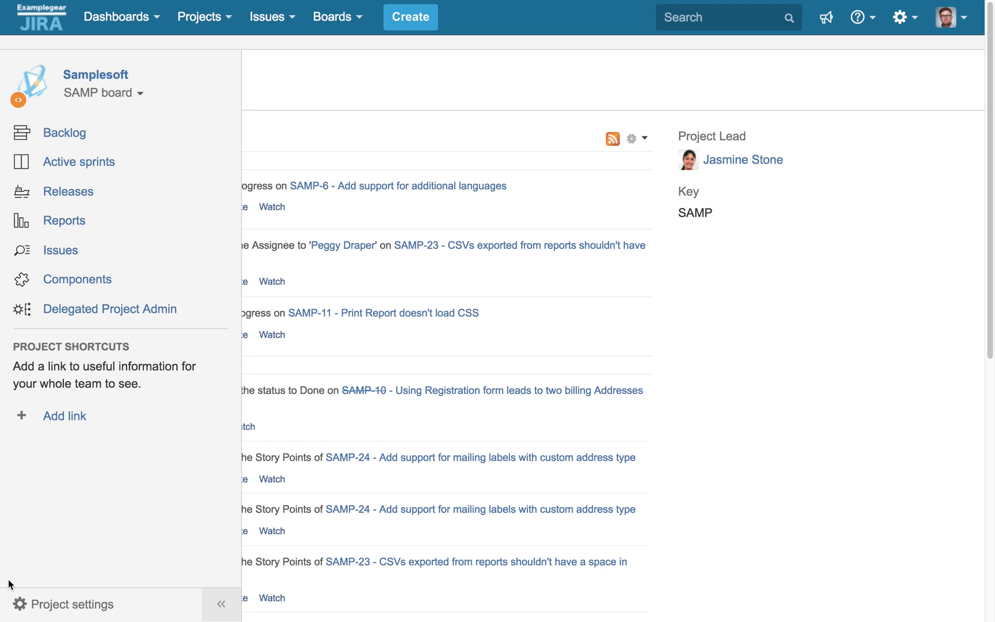
# - Open Samplesoft's Delegated Project Admin page, browse its Fields, Screens, Notifications and Issue Types schemes, ending on Workflows
pyautogui.click(147, 313)
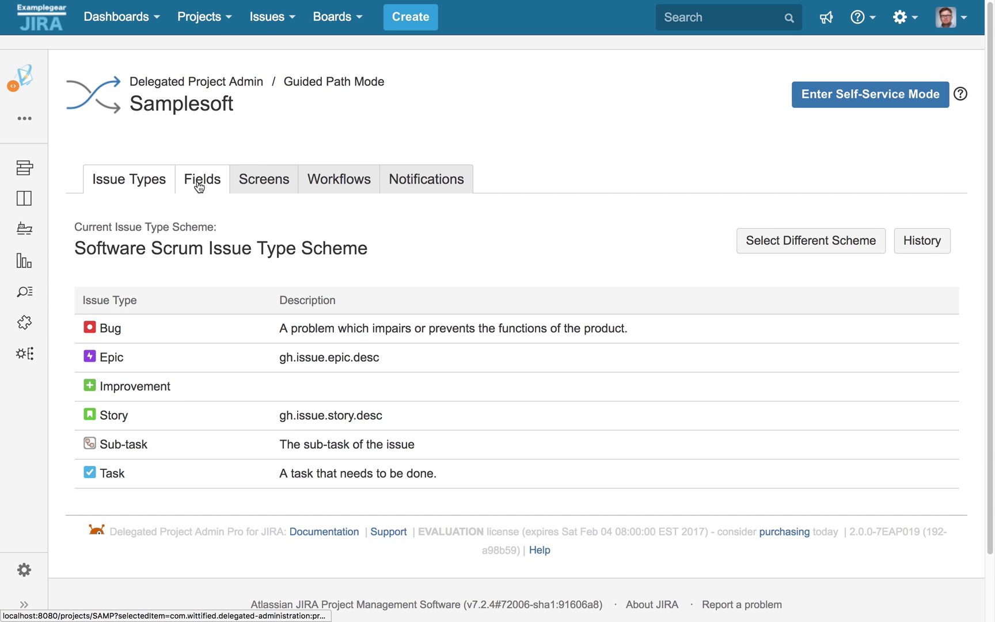
pyautogui.click(199, 185)
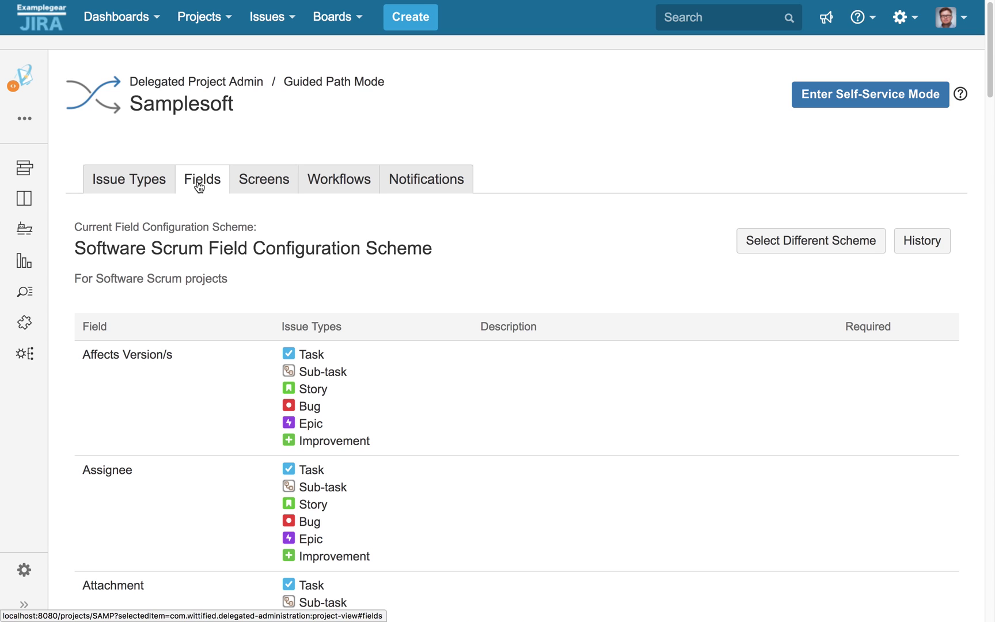
pyautogui.click(247, 180)
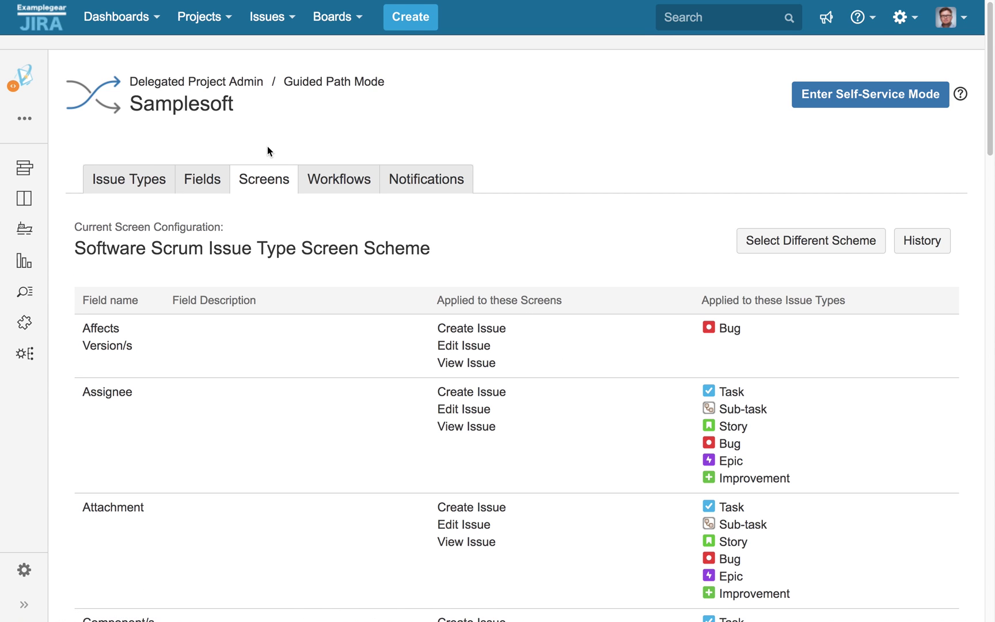
pyautogui.click(340, 187)
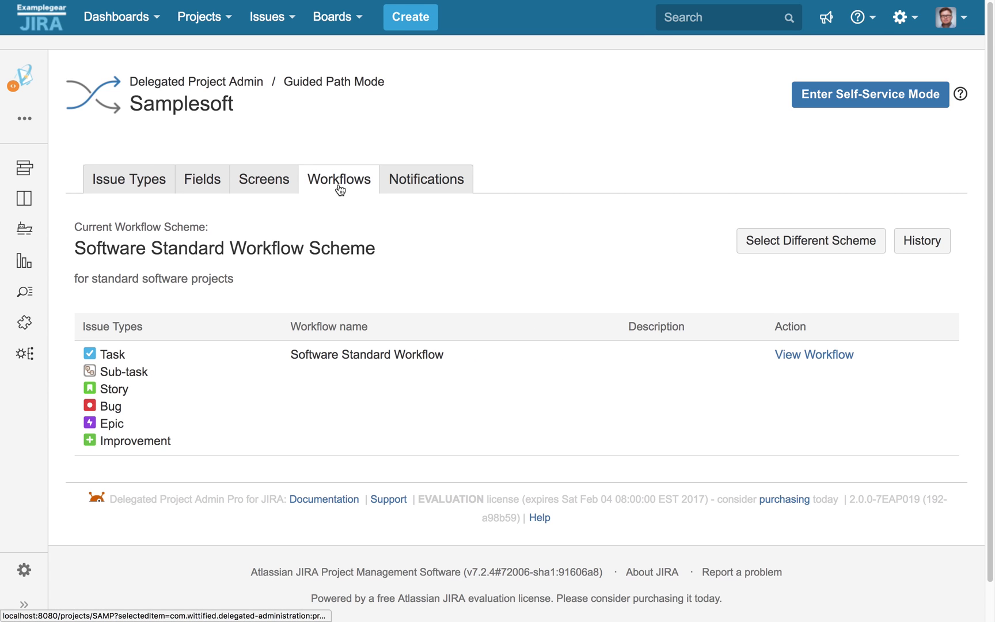
pyautogui.click(424, 191)
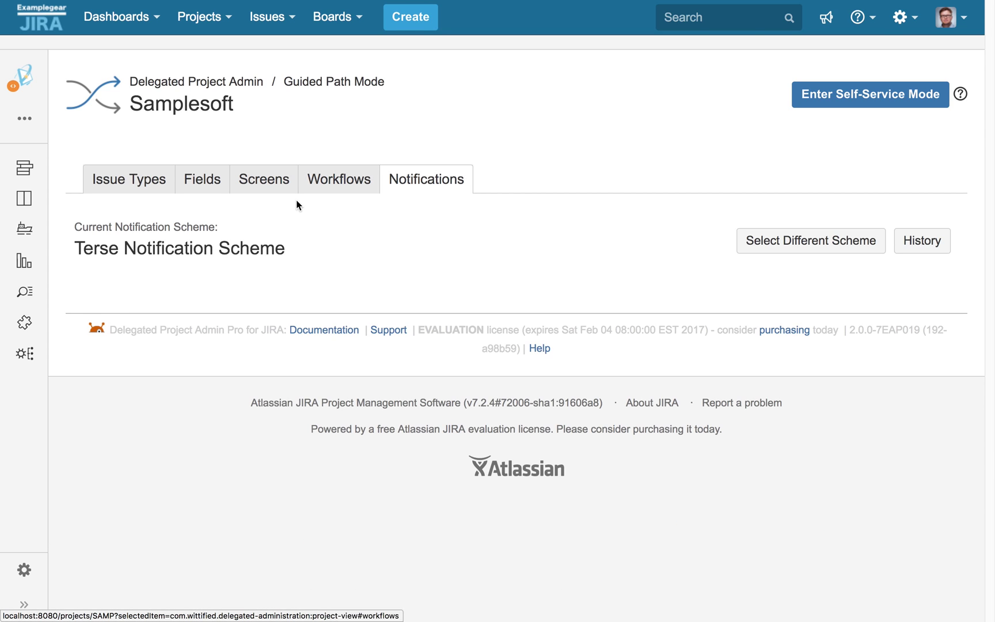
pyautogui.click(132, 188)
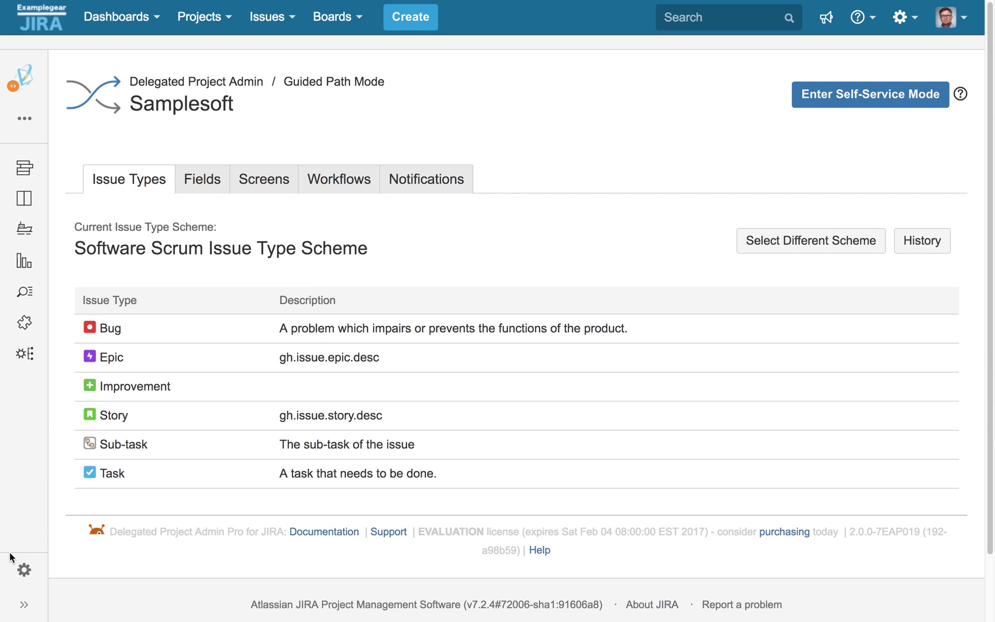
pyautogui.click(340, 187)
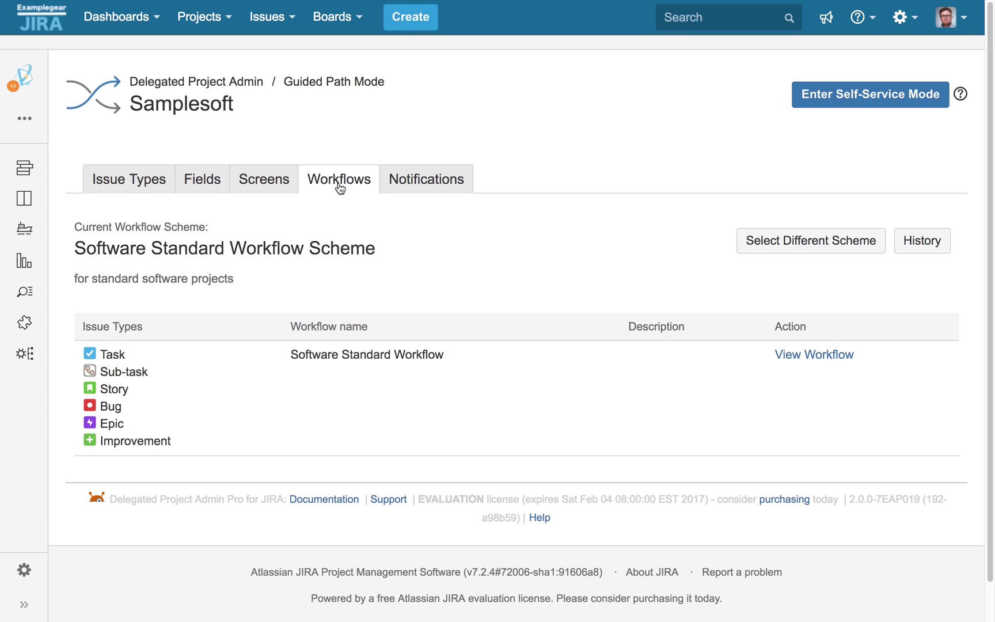
# - Preview the classic scheme's workflows, select classic, and migrate Samplesoft's issues to it
pyautogui.click(776, 248)
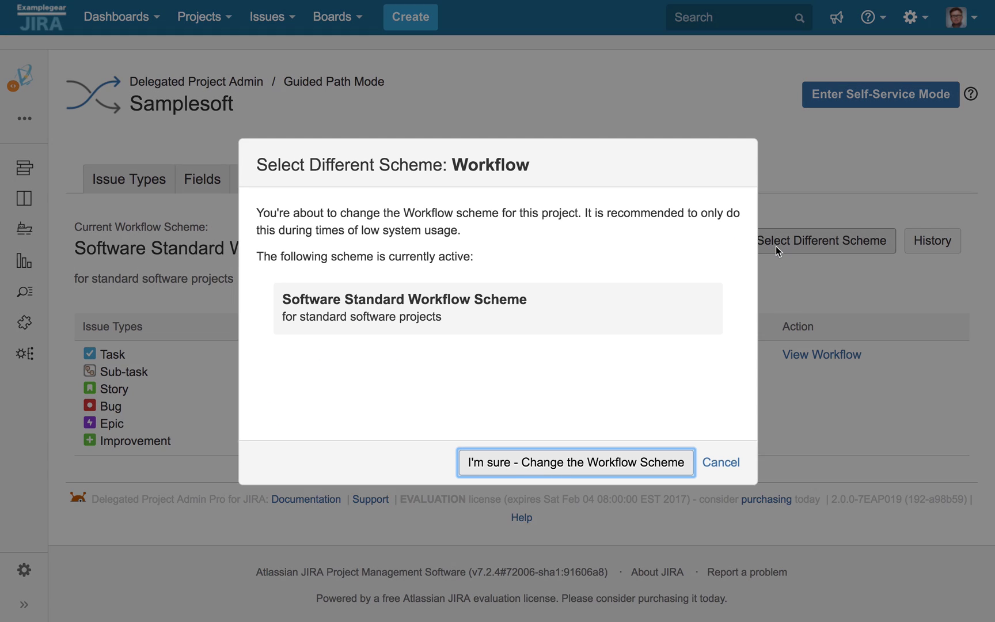
pyautogui.click(655, 467)
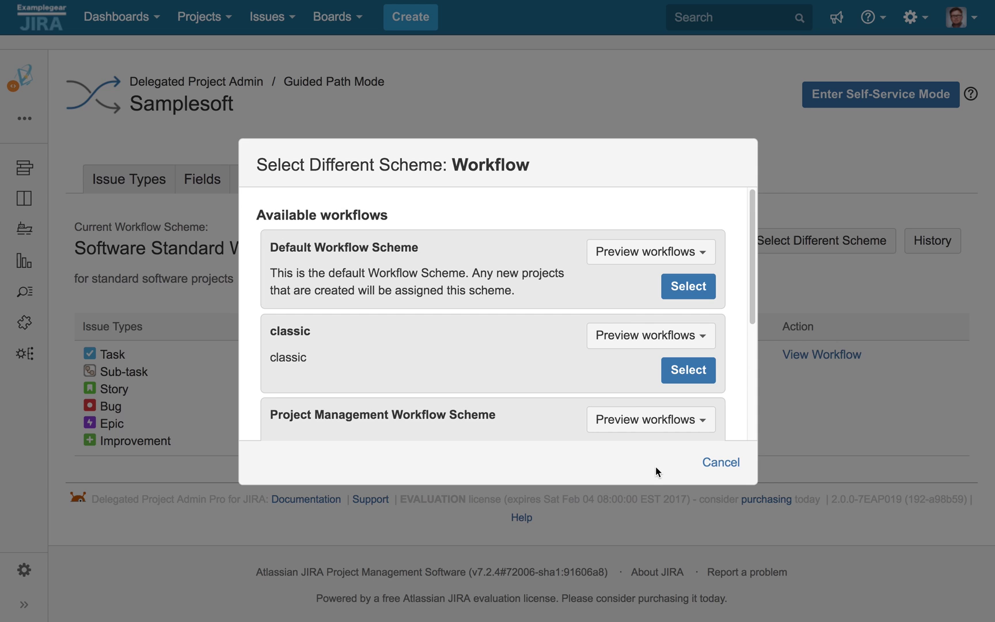
pyautogui.moveTo(751, 316); pyautogui.dragTo(752, 351)
pyautogui.click(685, 272)
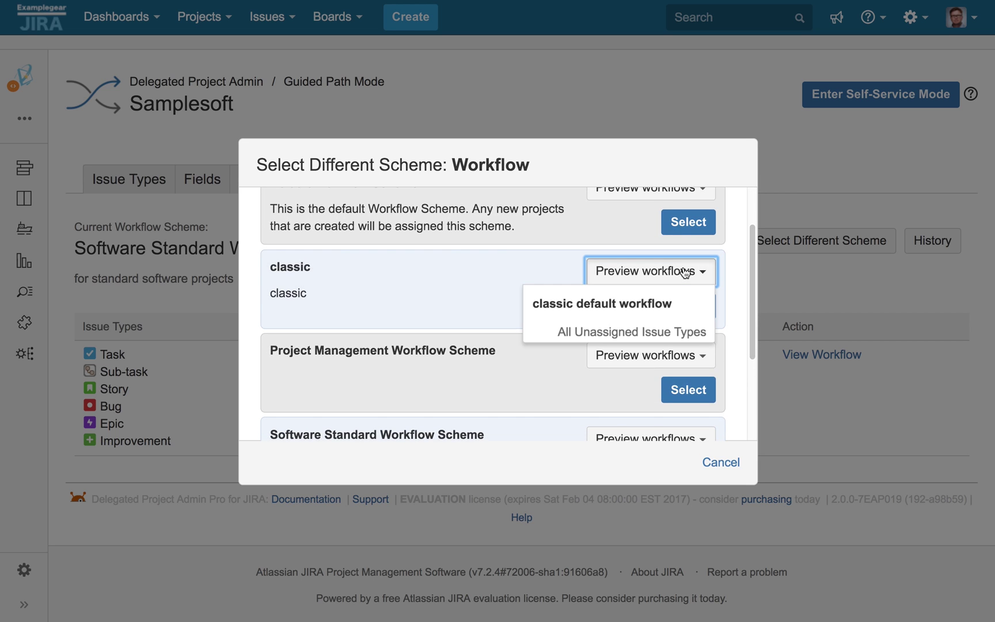
pyautogui.click(677, 273)
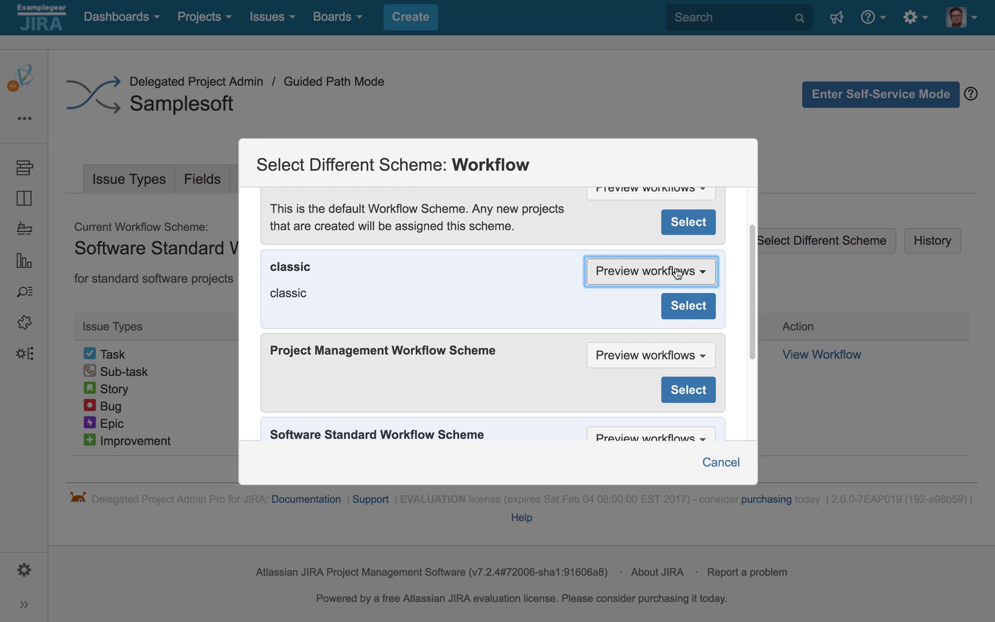
pyautogui.click(687, 306)
pyautogui.moveTo(752, 246); pyautogui.dragTo(753, 436)
pyautogui.click(660, 467)
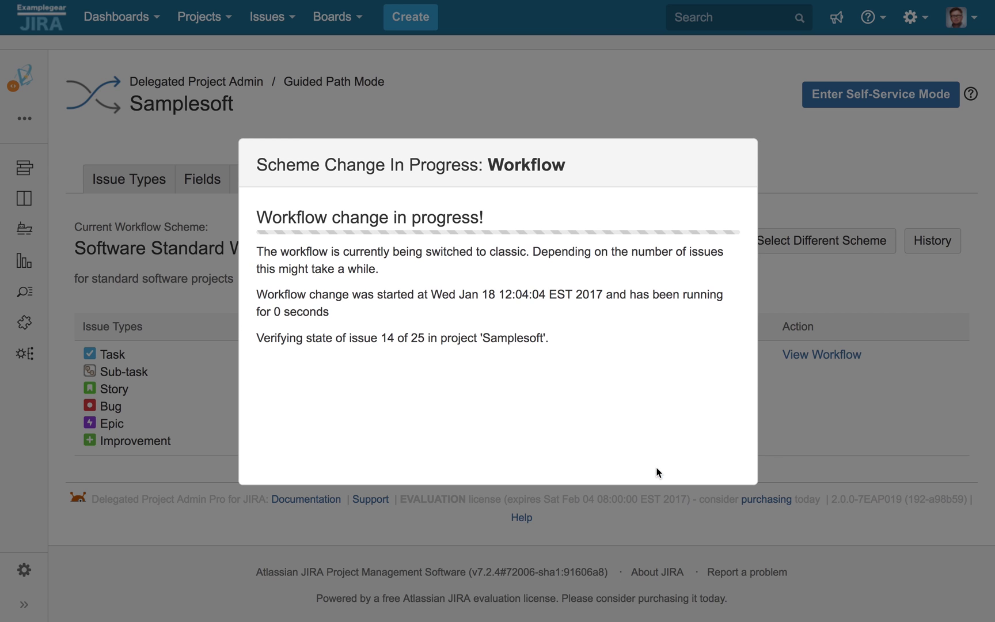
# - Roll back the classic change from the scheme history and run the migration to Software Standard Workflow Scheme
pyautogui.click(714, 462)
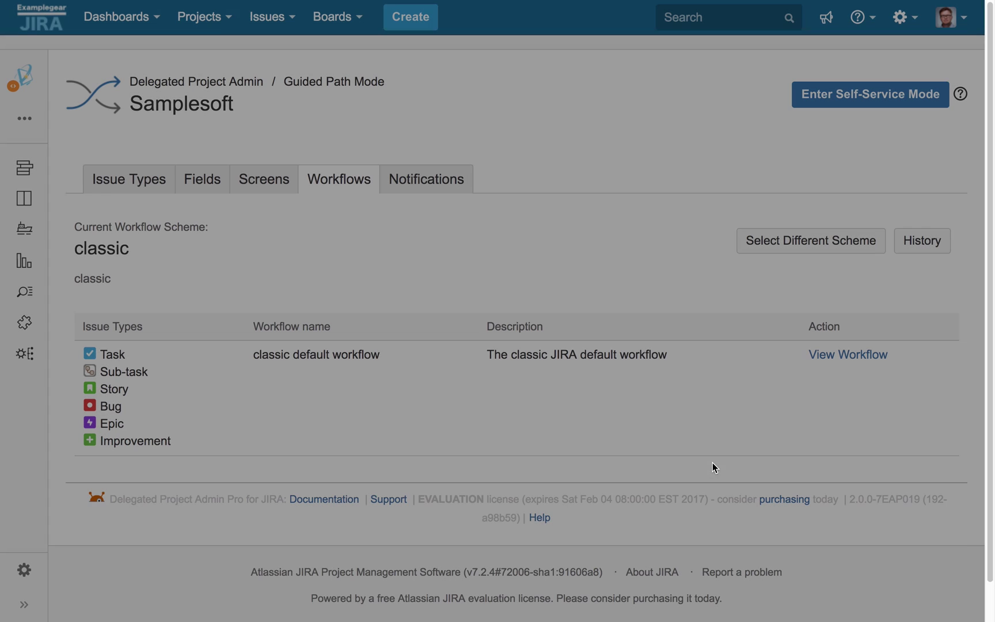
pyautogui.click(921, 242)
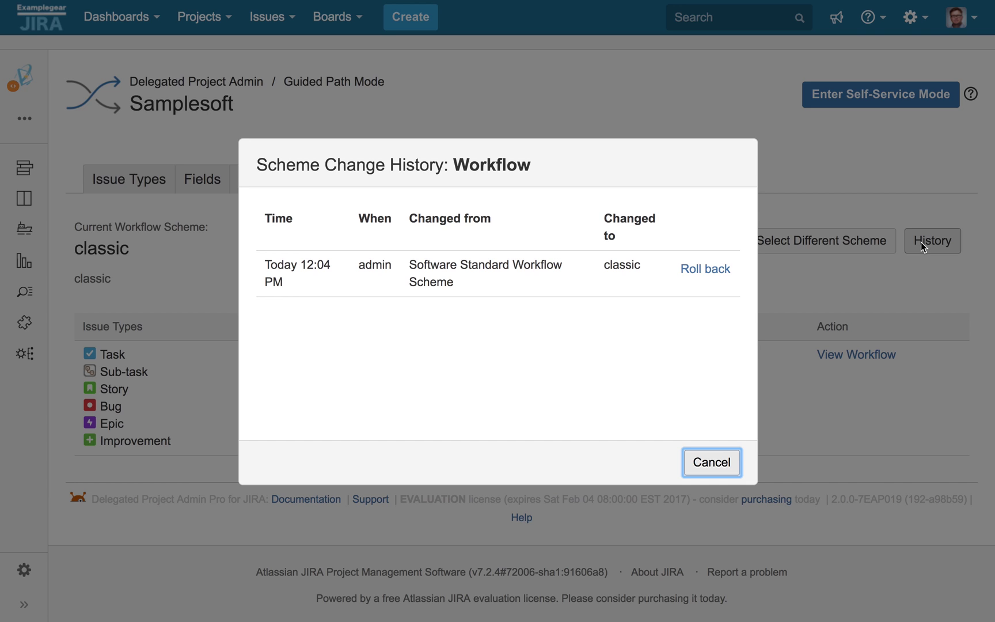
pyautogui.click(706, 270)
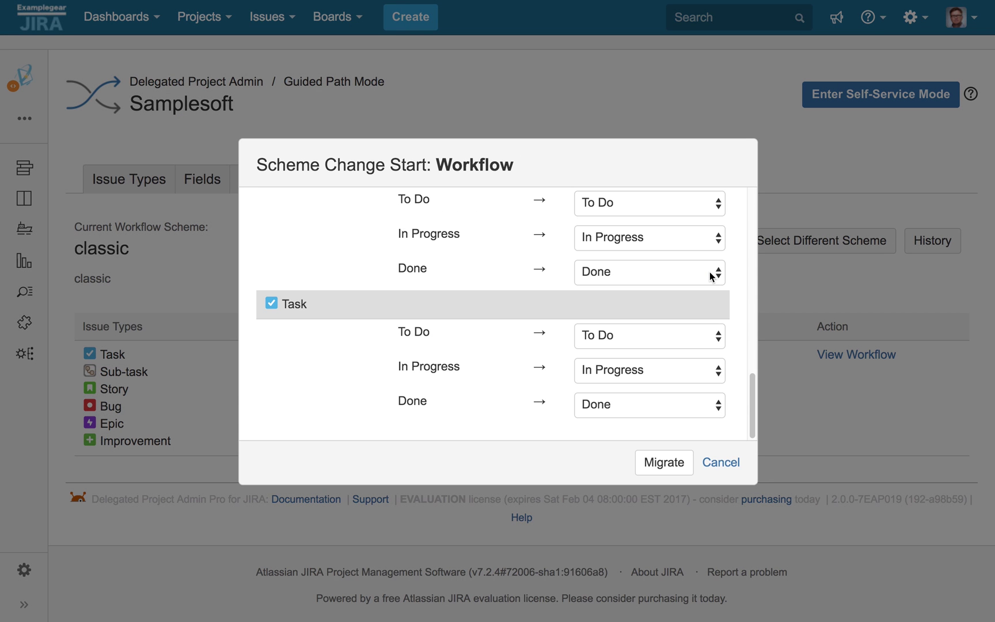
pyautogui.click(664, 464)
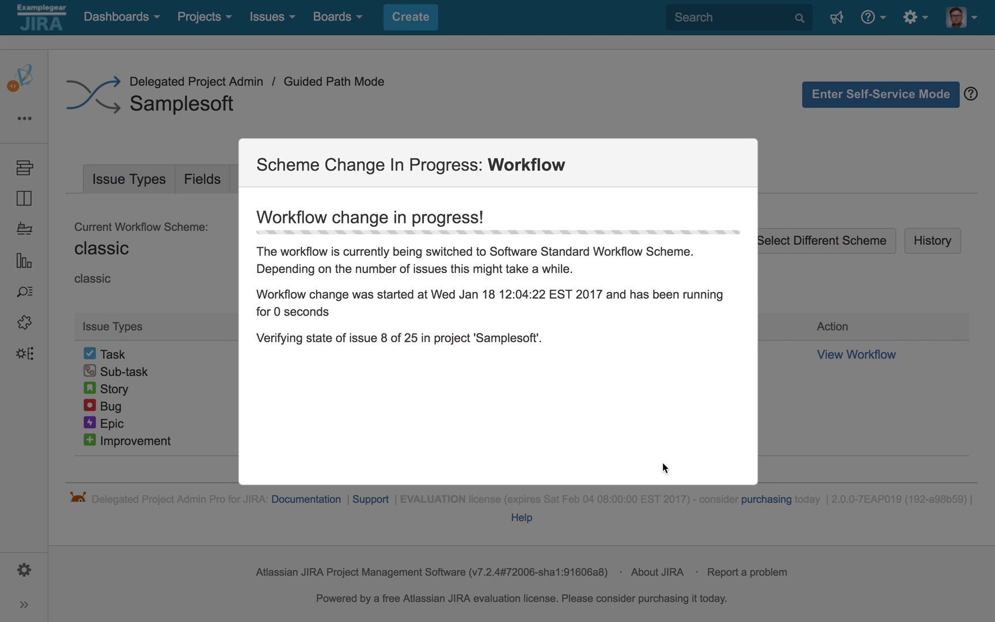
pyautogui.click(732, 471)
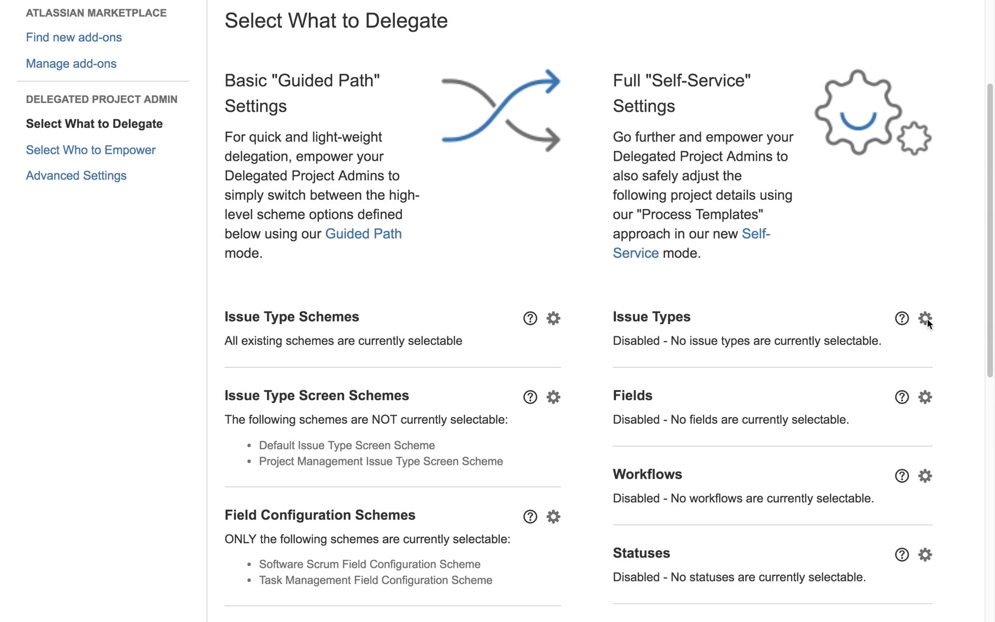
# - Leave Issue Types delegation set to None
pyautogui.click(926, 318)
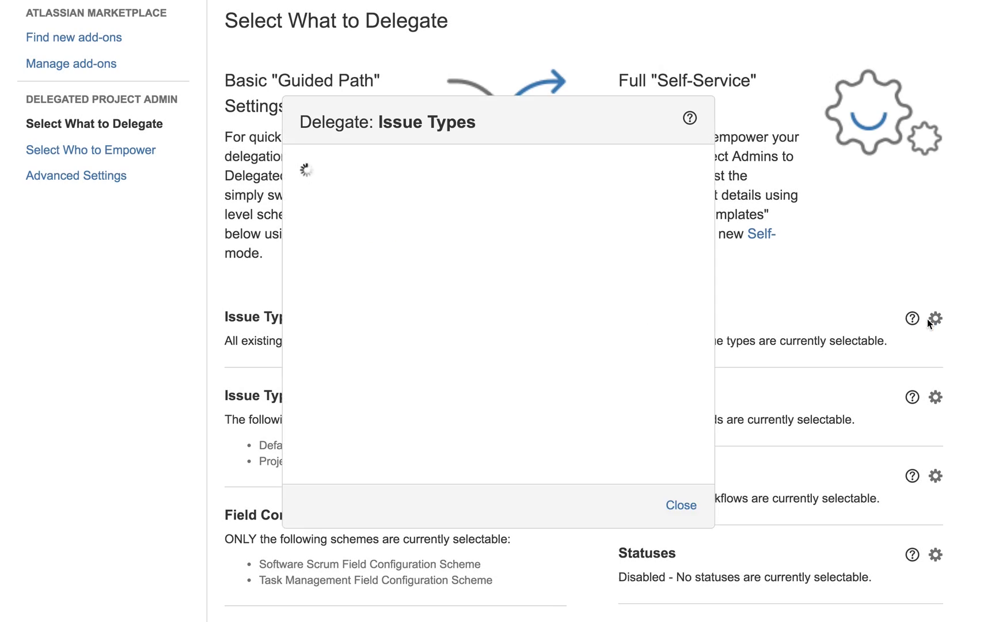
pyautogui.click(646, 240)
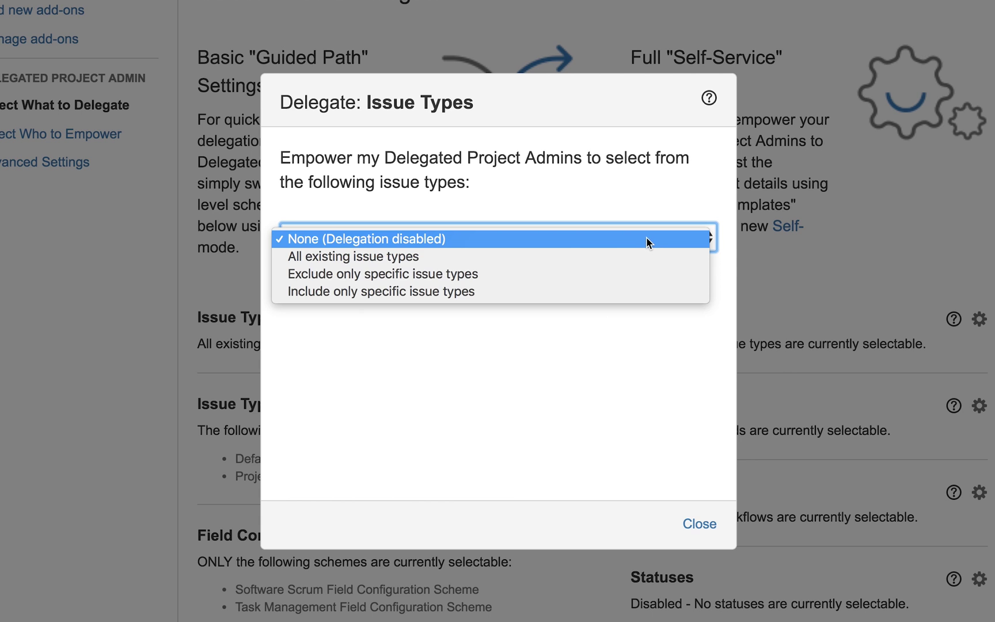
pyautogui.click(646, 238)
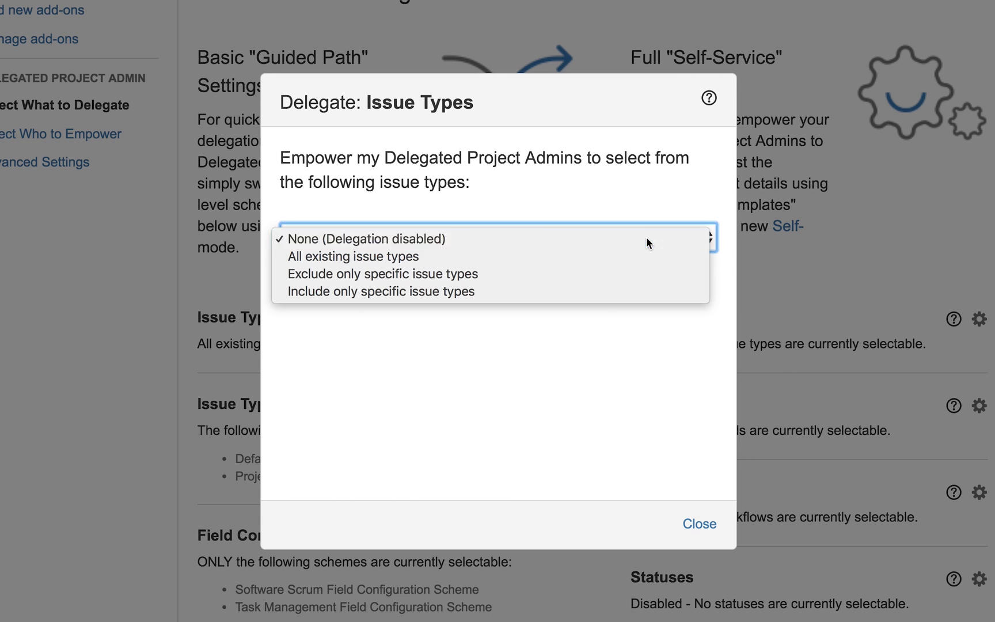
pyautogui.click(700, 525)
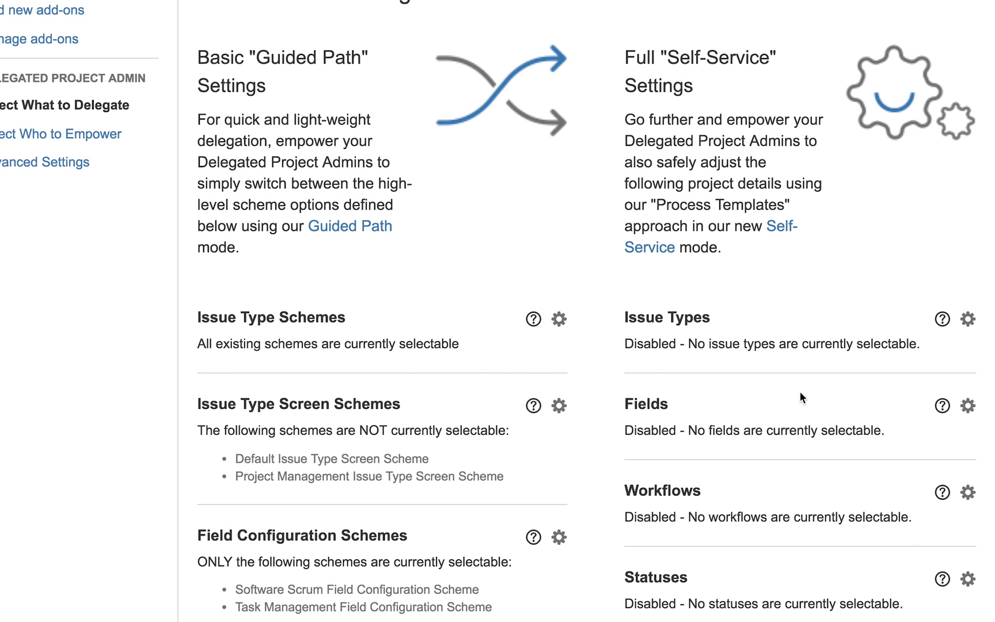
# - Set Fields delegation to 'All existing fields'
pyautogui.click(968, 406)
pyautogui.click(652, 236)
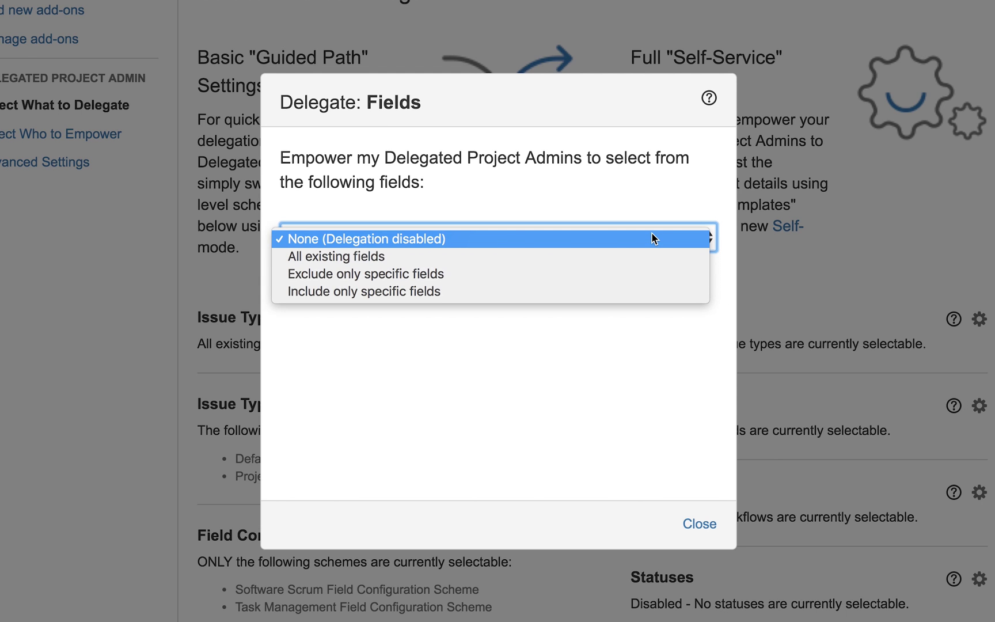
pyautogui.click(644, 259)
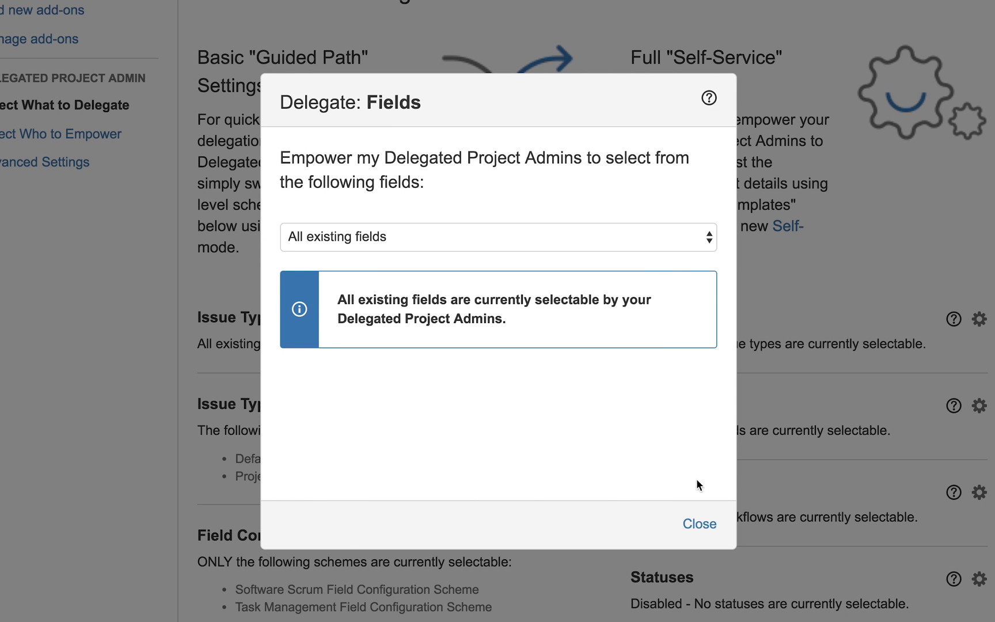
pyautogui.click(700, 525)
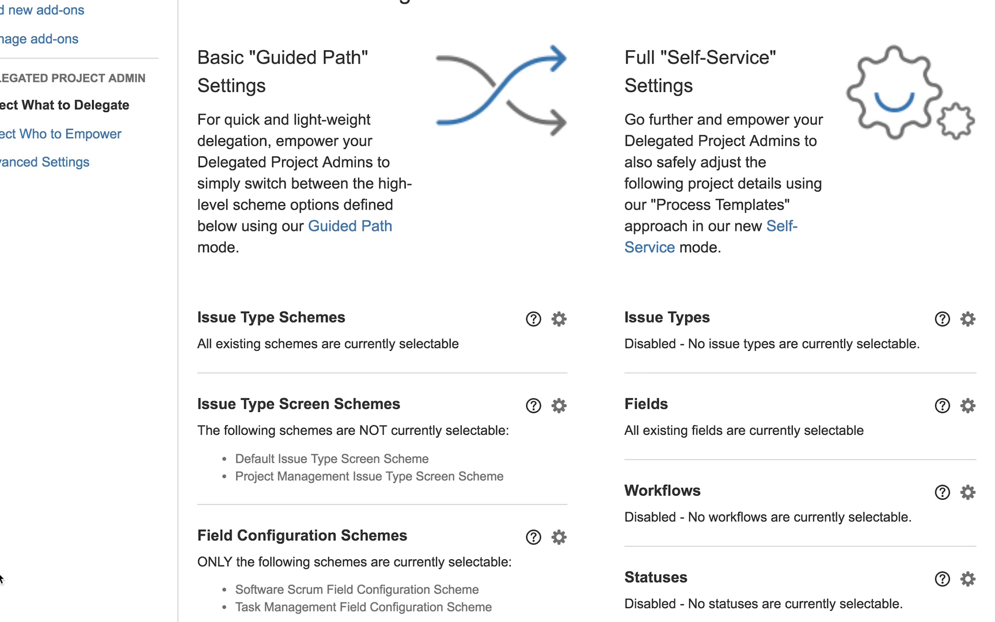
# - Set Statuses delegation to exclude only the In Testing status
pyautogui.scroll(-1, 338, 540)
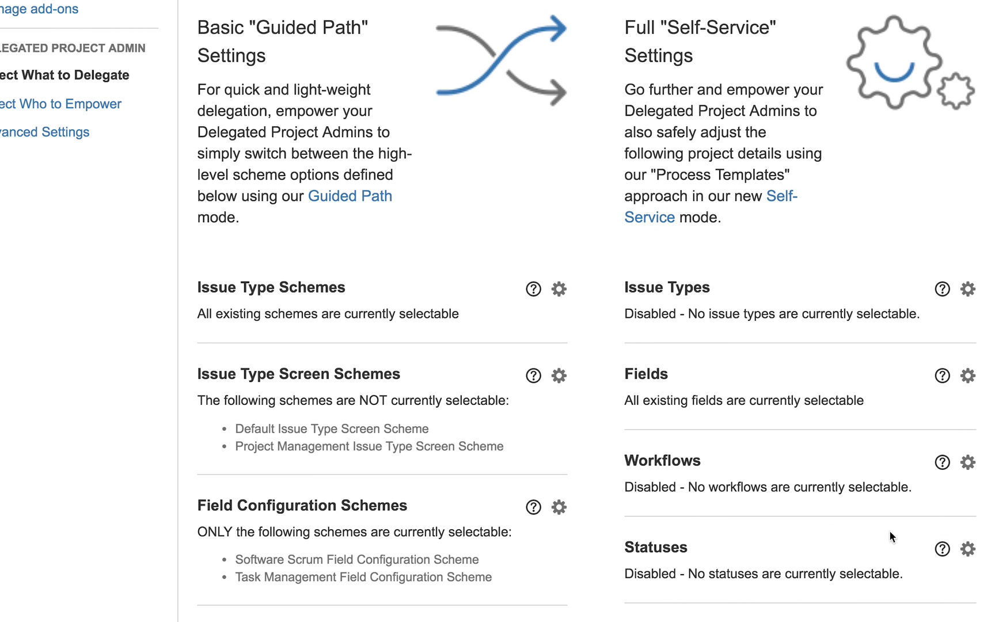
pyautogui.click(967, 547)
pyautogui.click(689, 248)
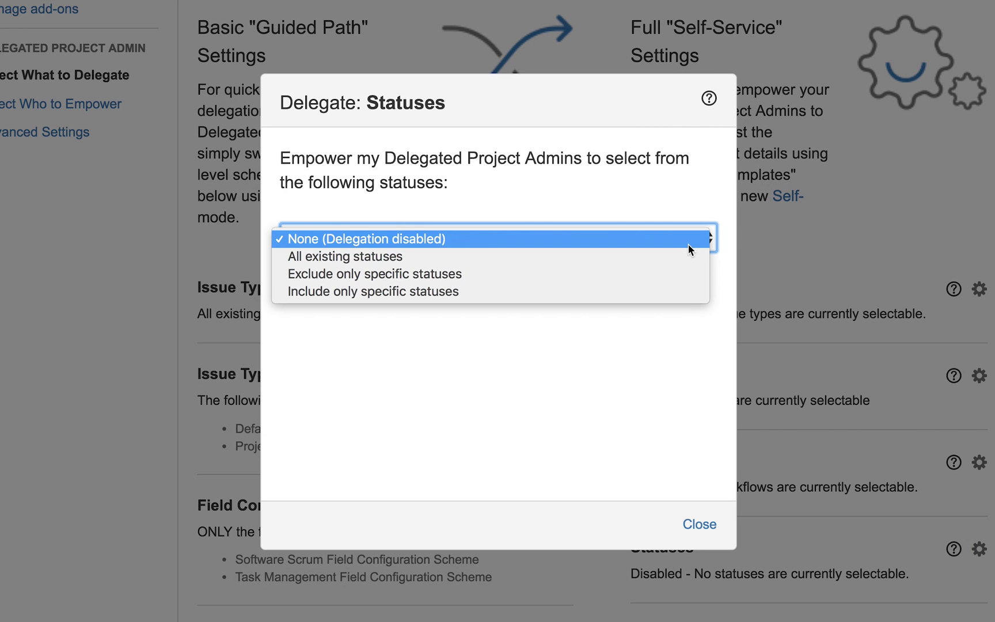
pyautogui.click(671, 274)
pyautogui.click(527, 361)
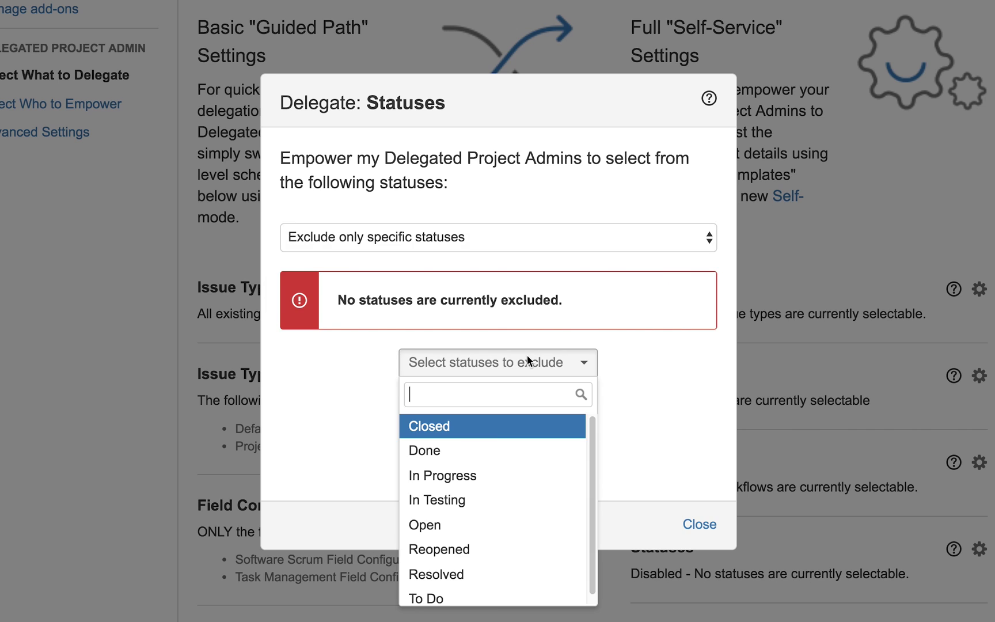
pyautogui.click(469, 500)
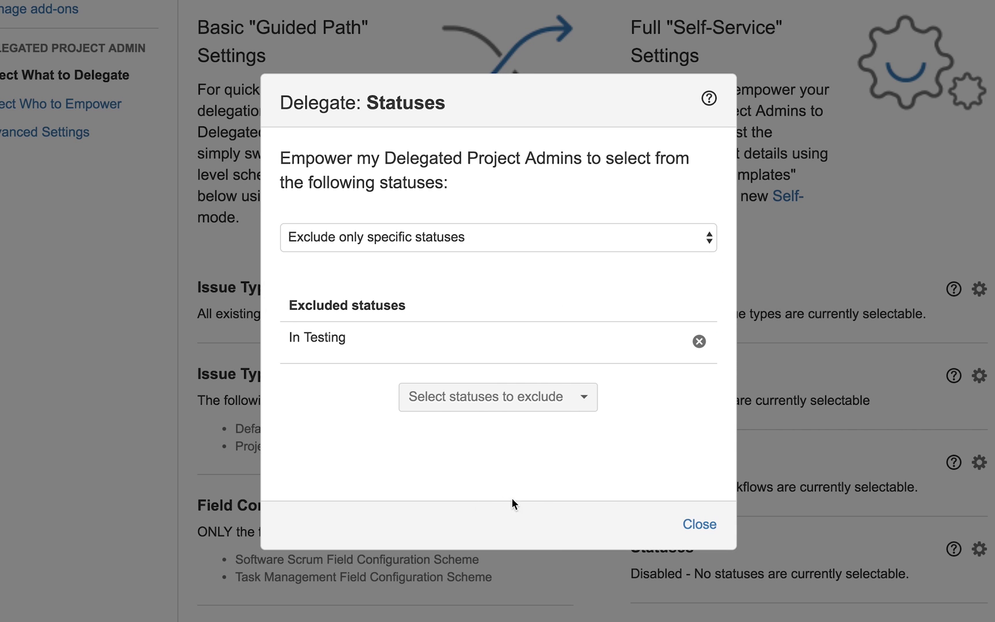
pyautogui.click(700, 524)
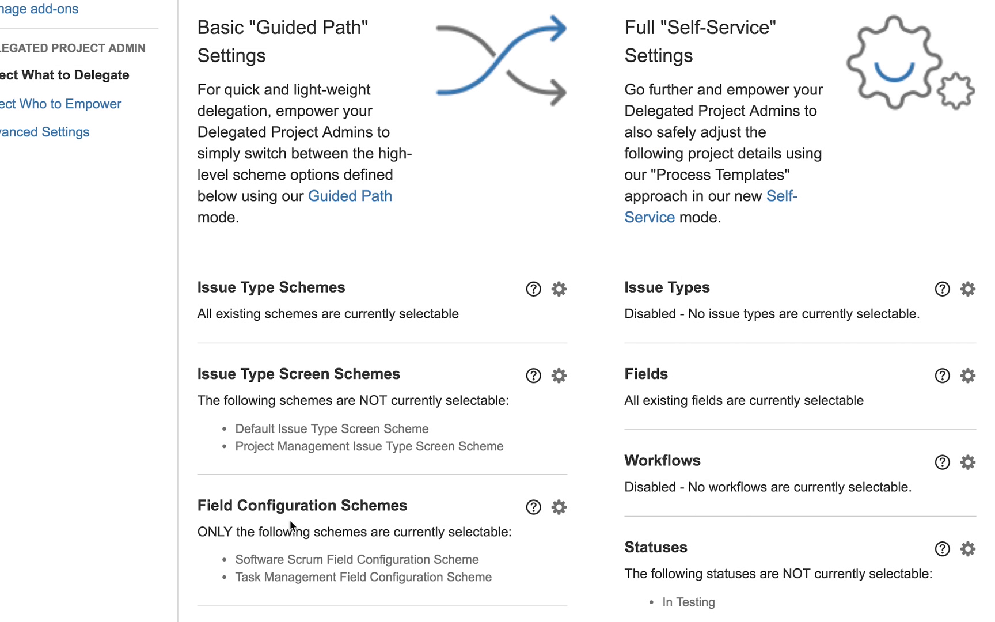
# - Set Workflows delegation to include only the Project Management and Software Standard workflows
pyautogui.click(966, 463)
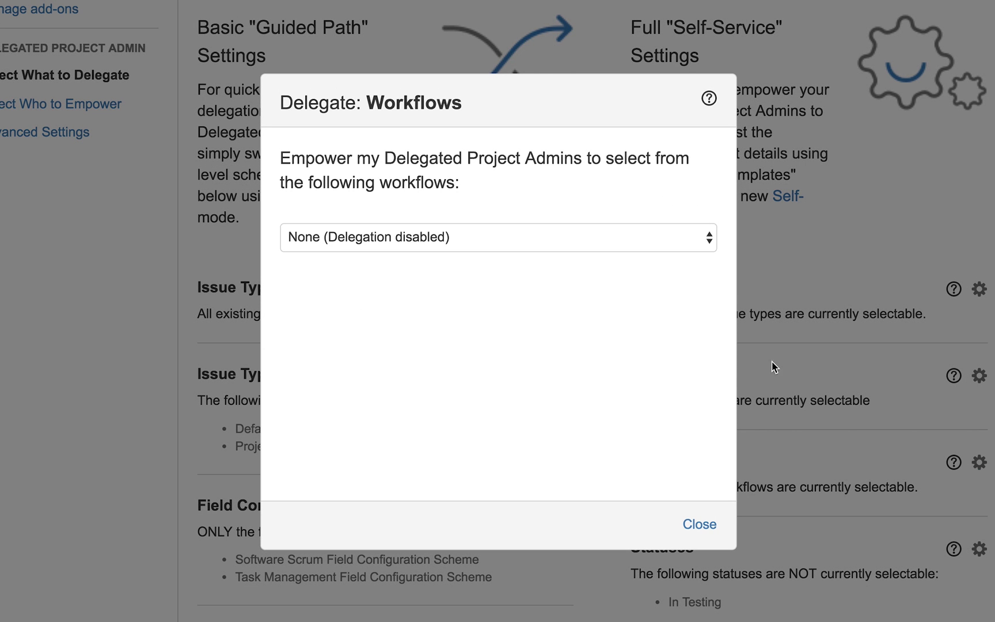
pyautogui.click(609, 239)
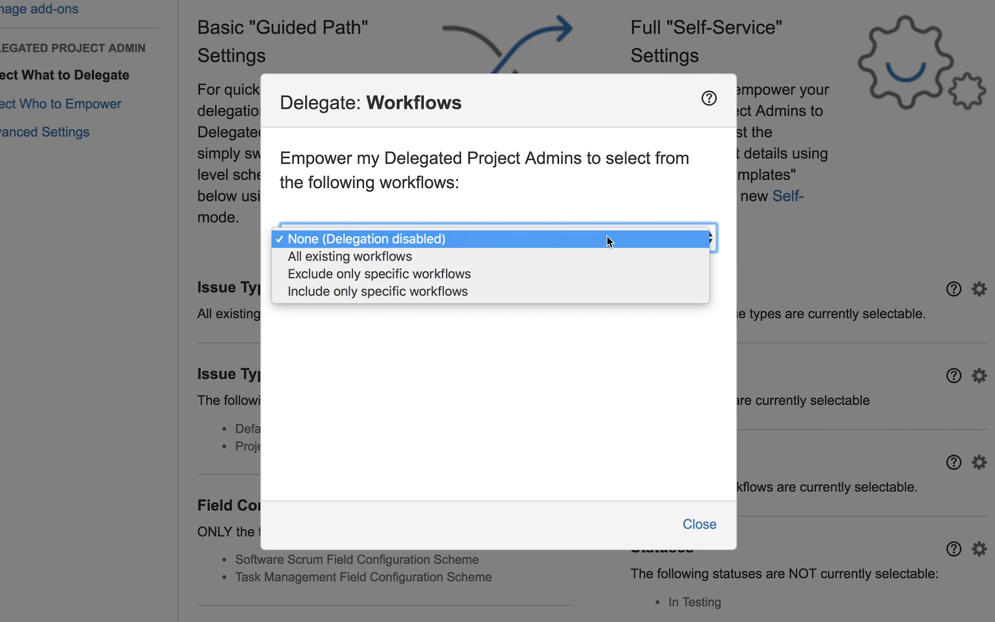
pyautogui.click(571, 292)
pyautogui.click(481, 362)
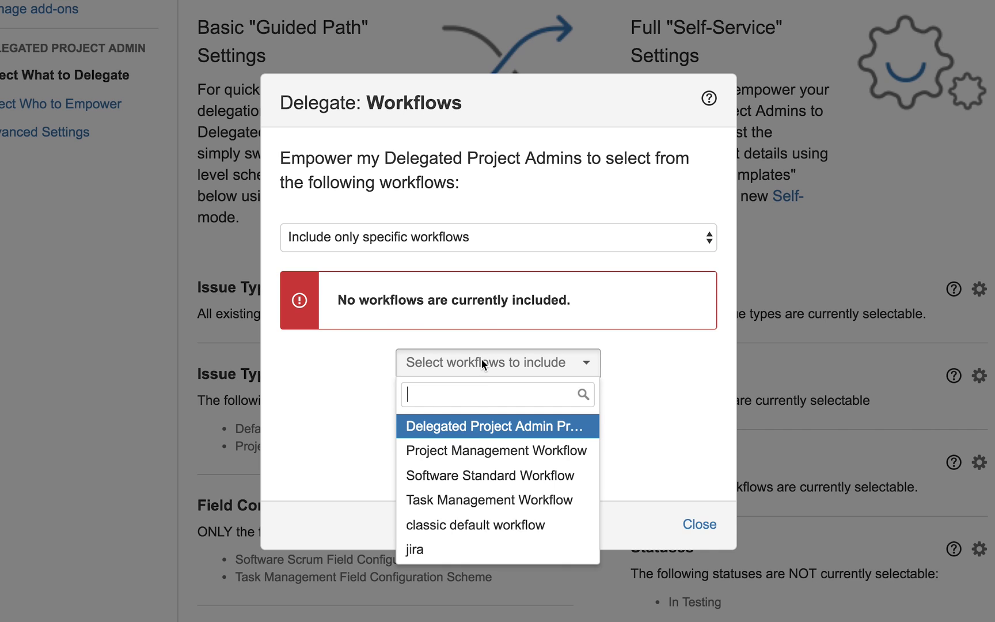
pyautogui.click(466, 450)
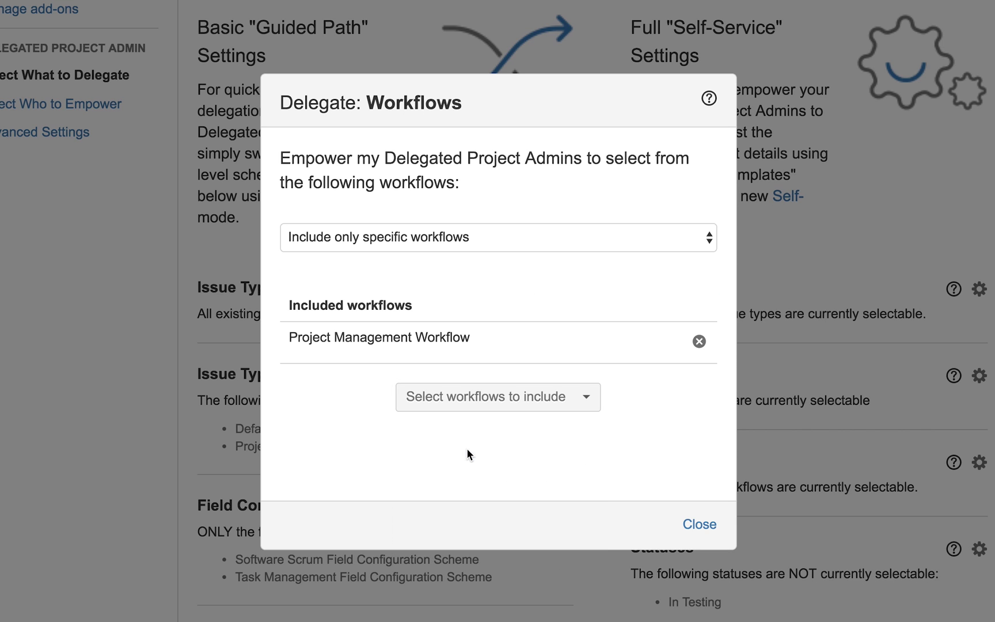
pyautogui.click(468, 398)
pyautogui.click(473, 511)
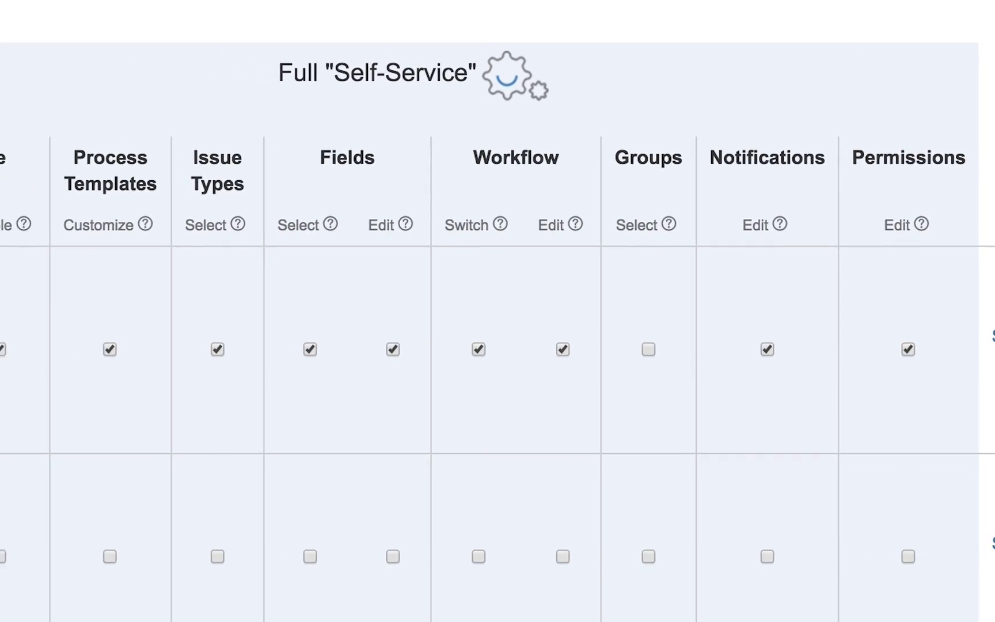
# - Select All permissions for JIRA Administrator, Project Administrator, Trusted Project Lead and the dev-leads group
pyautogui.click(994, 348)
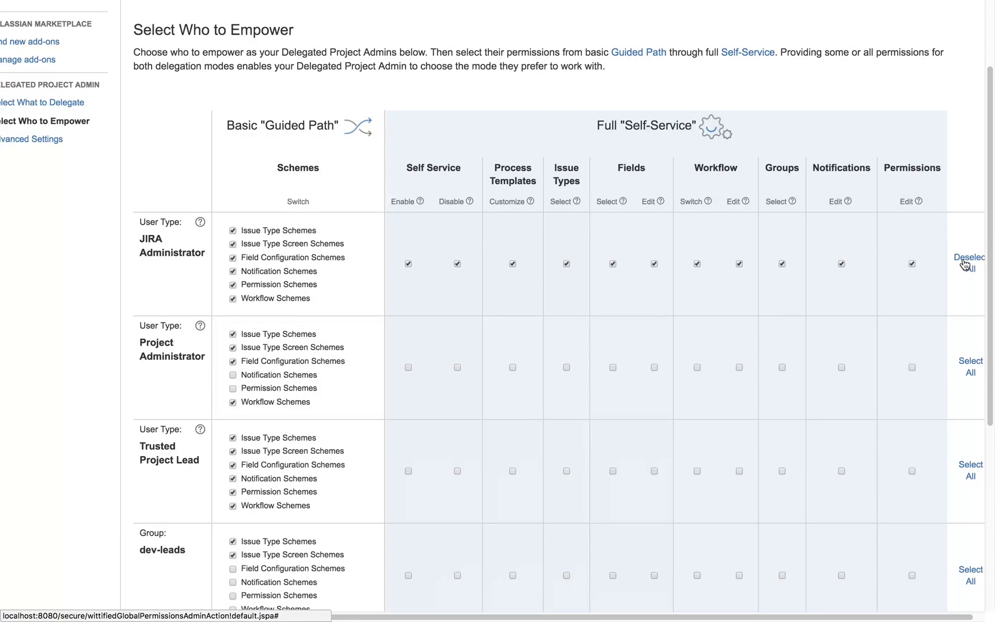
pyautogui.click(971, 367)
pyautogui.click(972, 470)
pyautogui.click(970, 575)
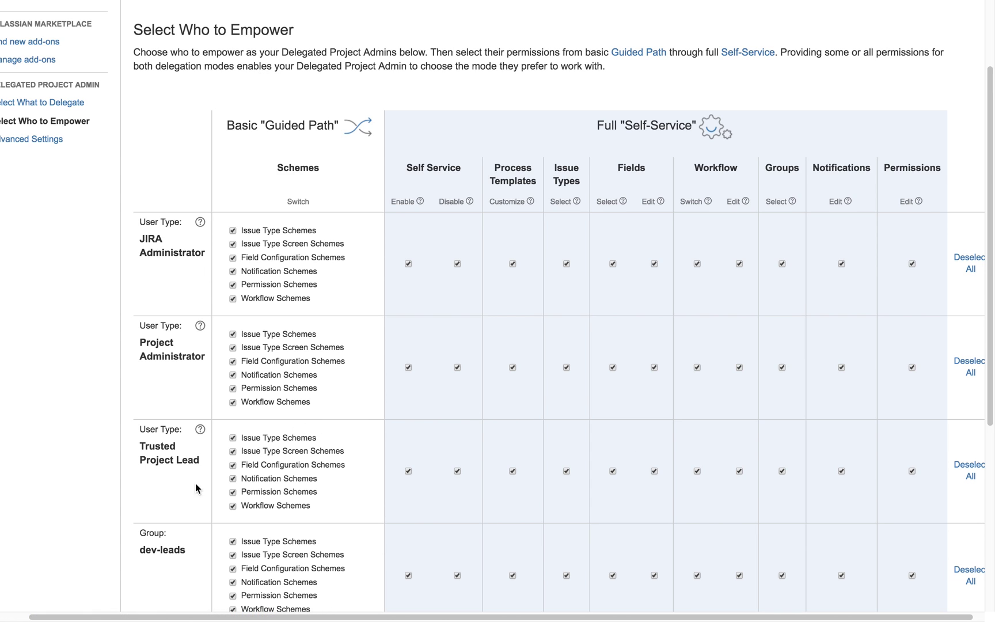
pyautogui.scroll(-5, 118, 544)
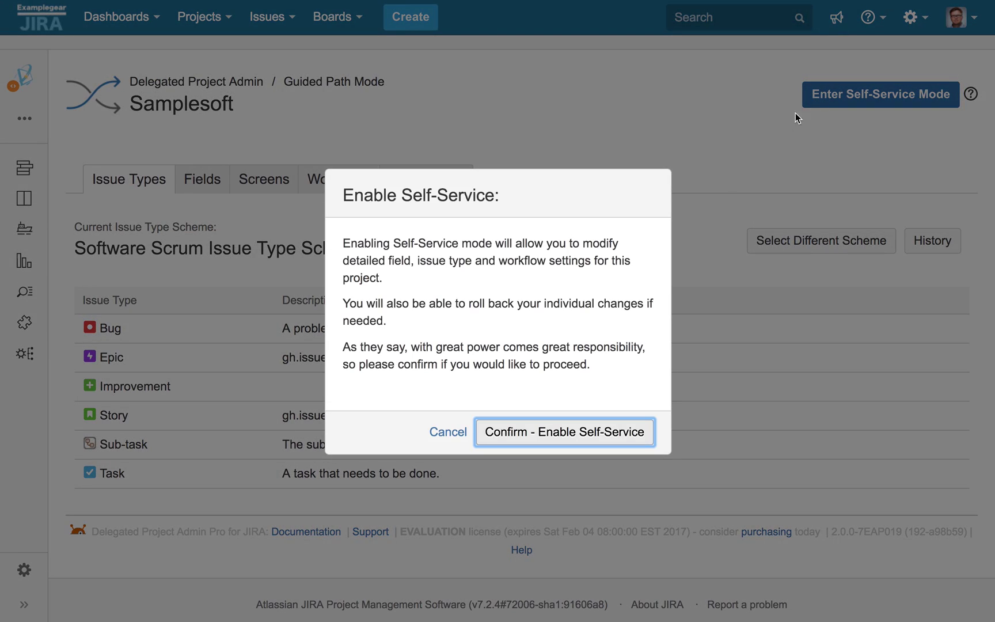
# - Confirm enabling Self-Service Mode for the Samplesoft project
pyautogui.click(579, 436)
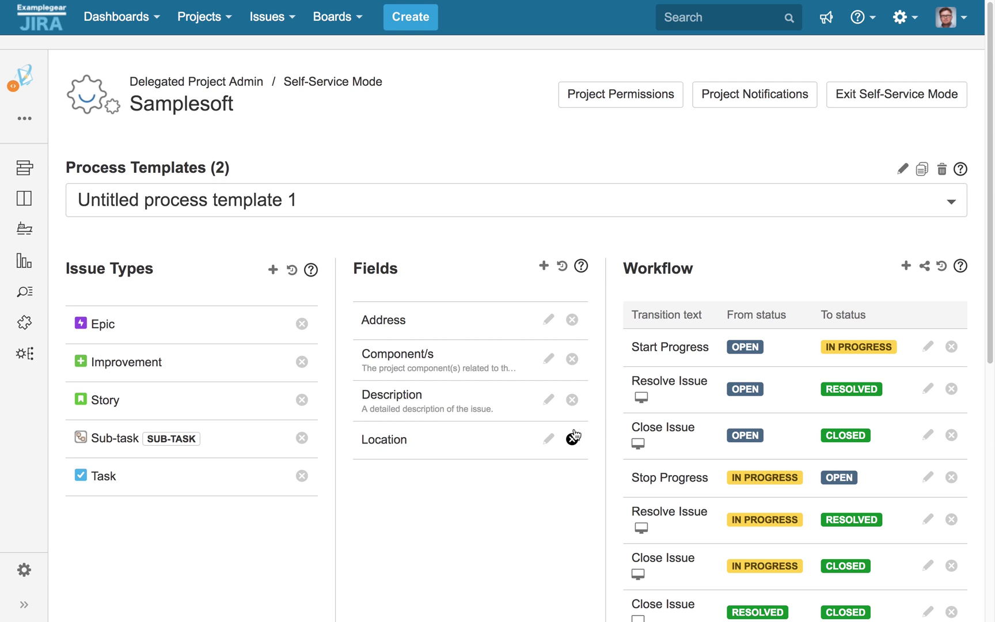
# - Rename the process template to 'Samplesoft process template 1'
pyautogui.click(902, 168)
pyautogui.tripleClick(527, 314)
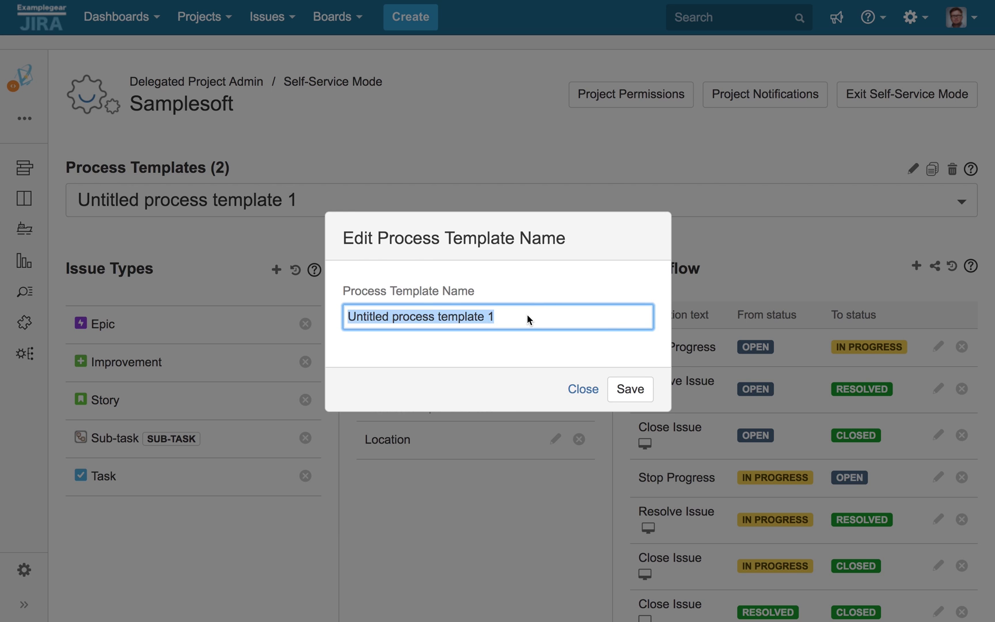
pyautogui.write('Samplesoft process template 1')
pyautogui.click(630, 389)
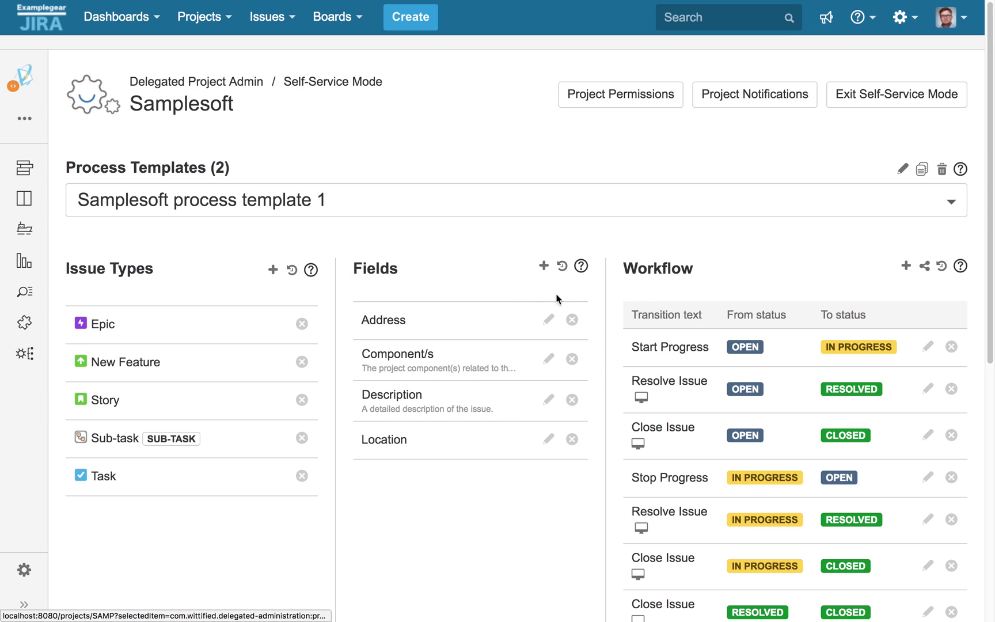
# - Remove the Address and Location fields, then add Address back to the template
pyautogui.click(572, 320)
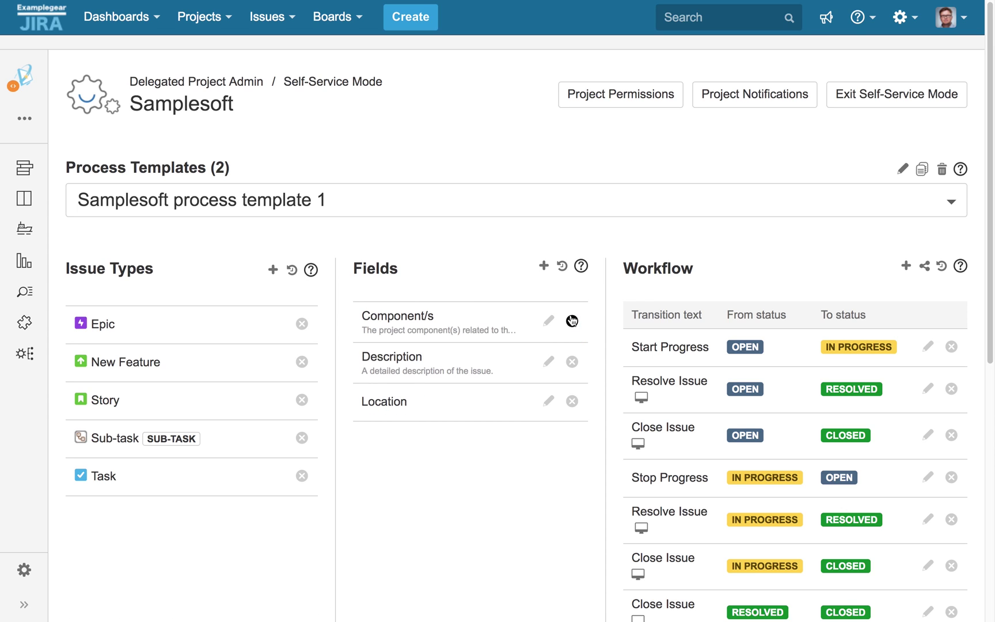
pyautogui.click(571, 402)
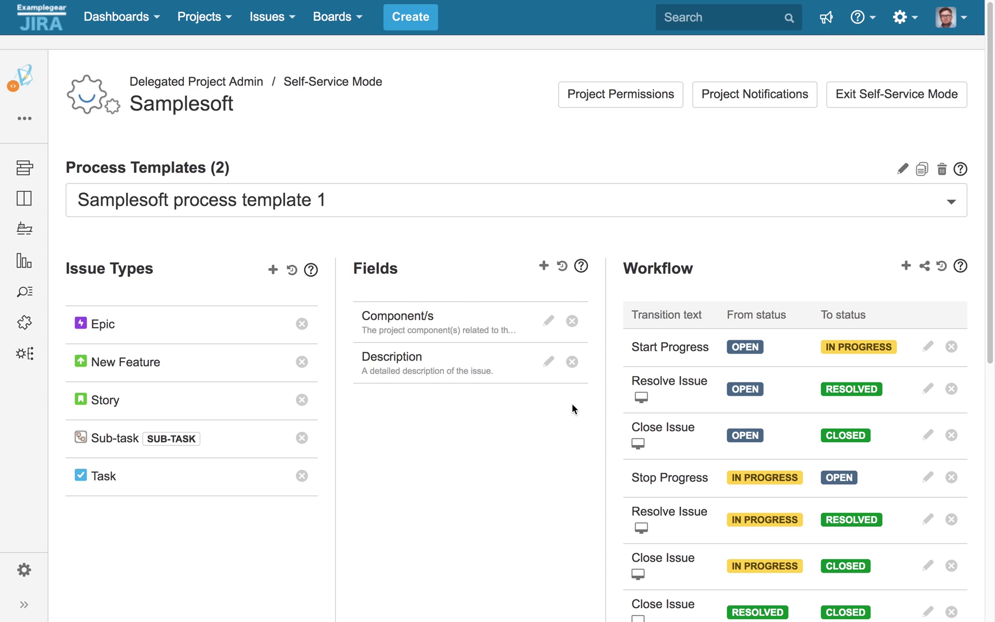
pyautogui.click(544, 267)
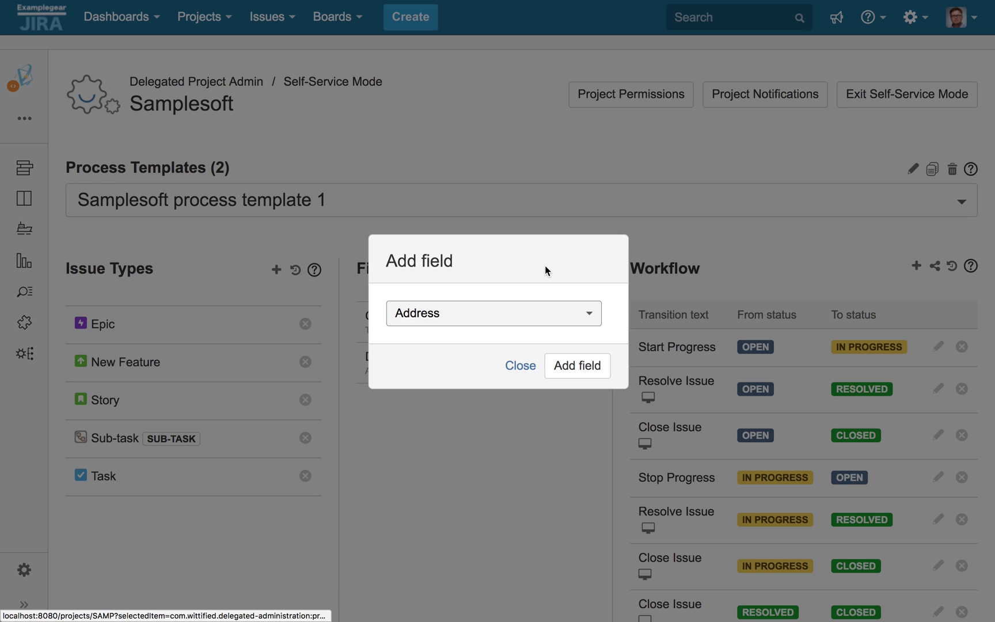
pyautogui.click(591, 369)
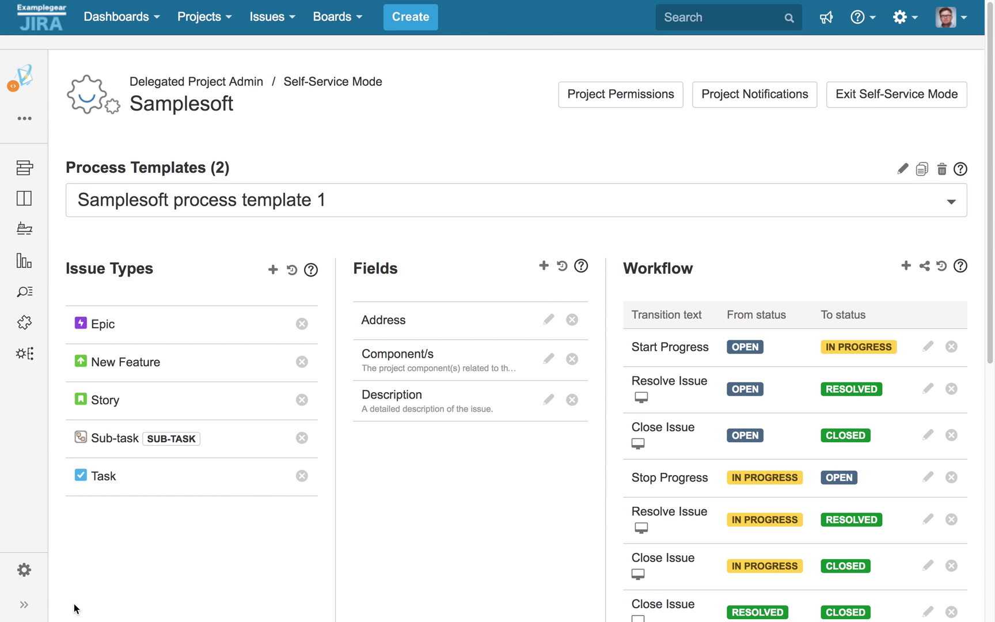
# - Switch the template to Software Standard Workflow and add an Open-to-Resolved transition
pyautogui.click(925, 267)
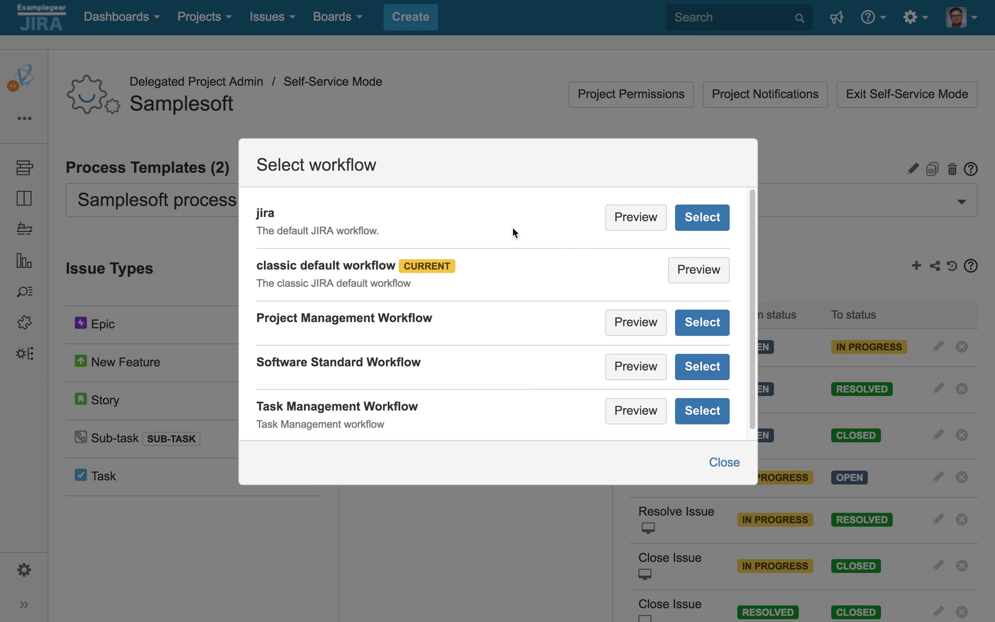
pyautogui.click(699, 372)
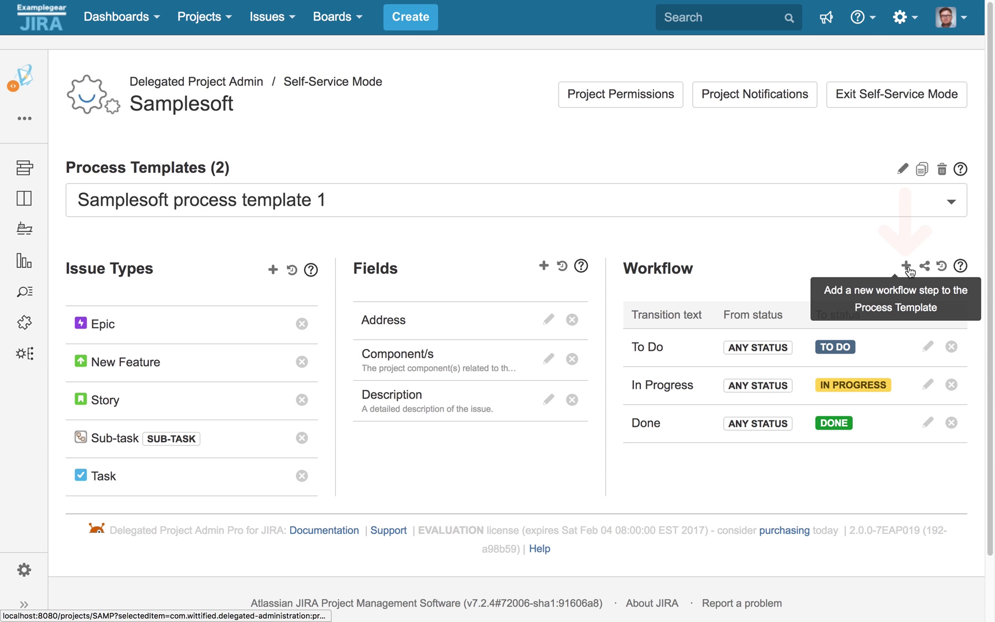
pyautogui.click(906, 266)
pyautogui.click(506, 266)
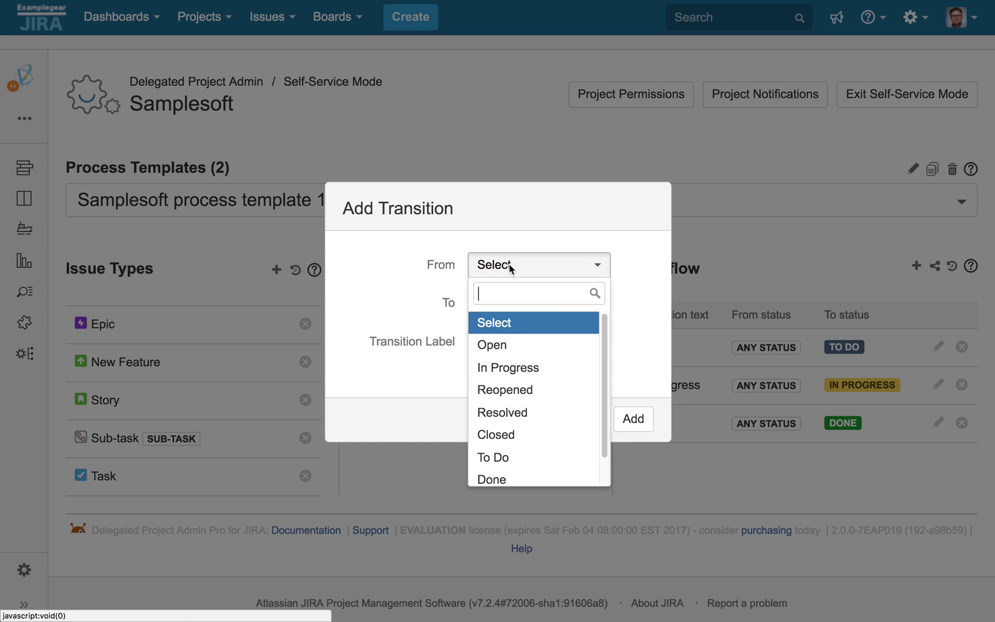
pyautogui.click(505, 345)
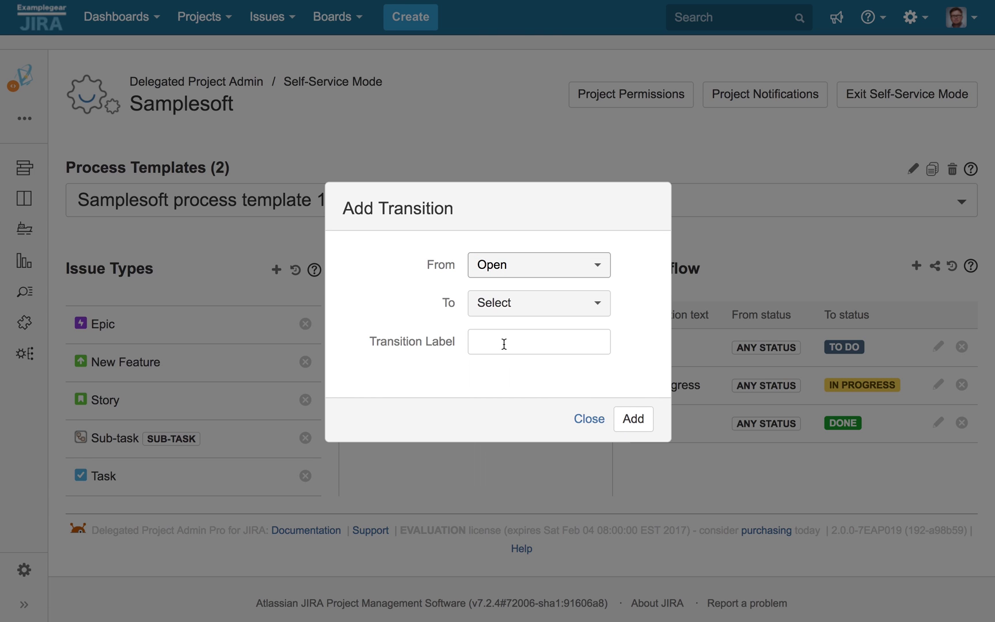
pyautogui.click(518, 305)
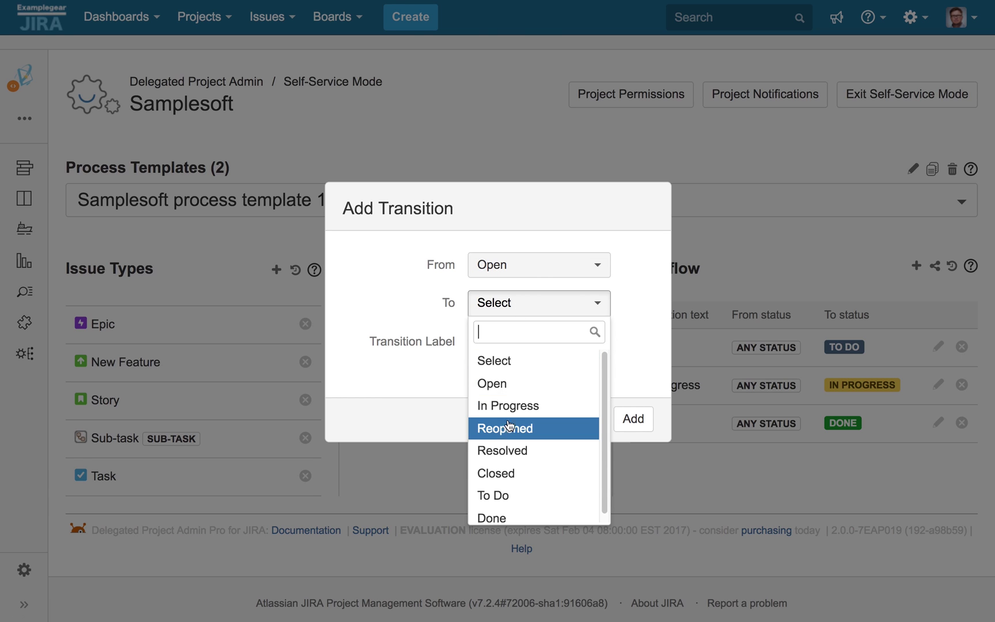
pyautogui.click(487, 452)
pyautogui.click(491, 345)
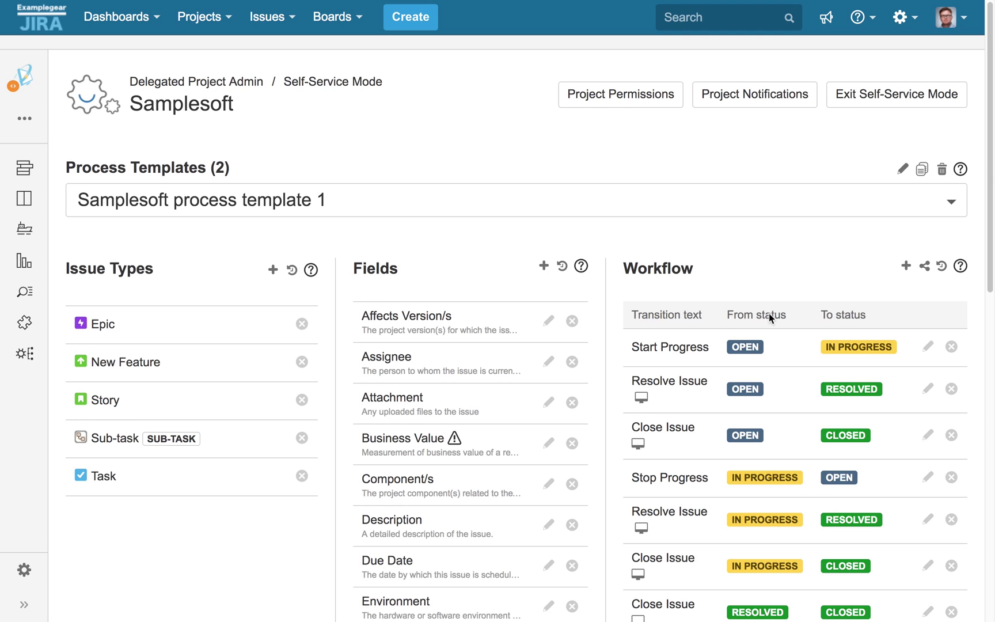
# - Copy the template as 'Samplesoft Defect Process Template' assigned to the Defect issue type
pyautogui.click(922, 169)
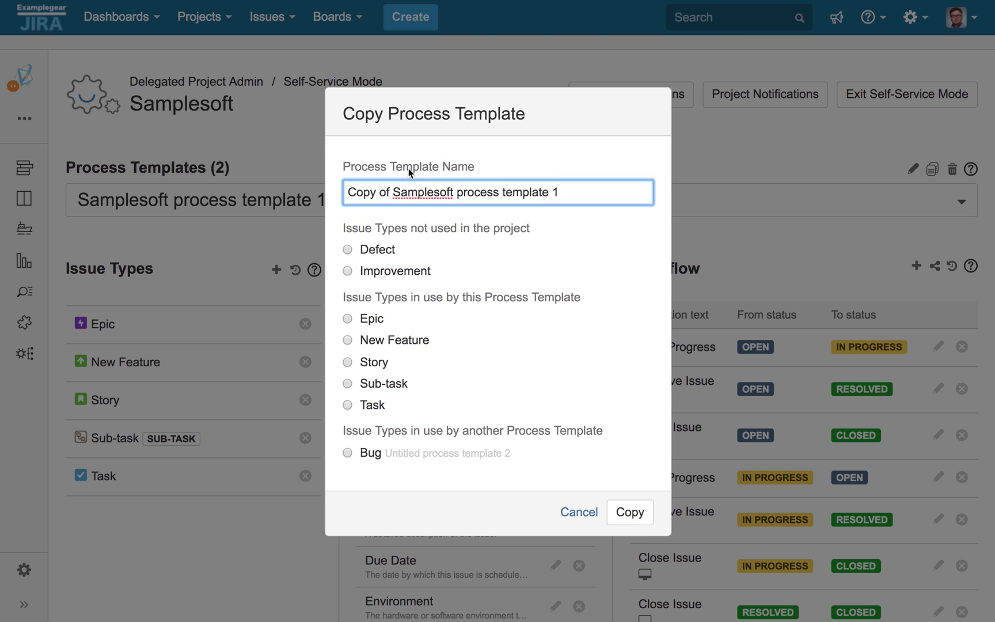
pyautogui.tripleClick(405, 196)
pyautogui.write('Samples')
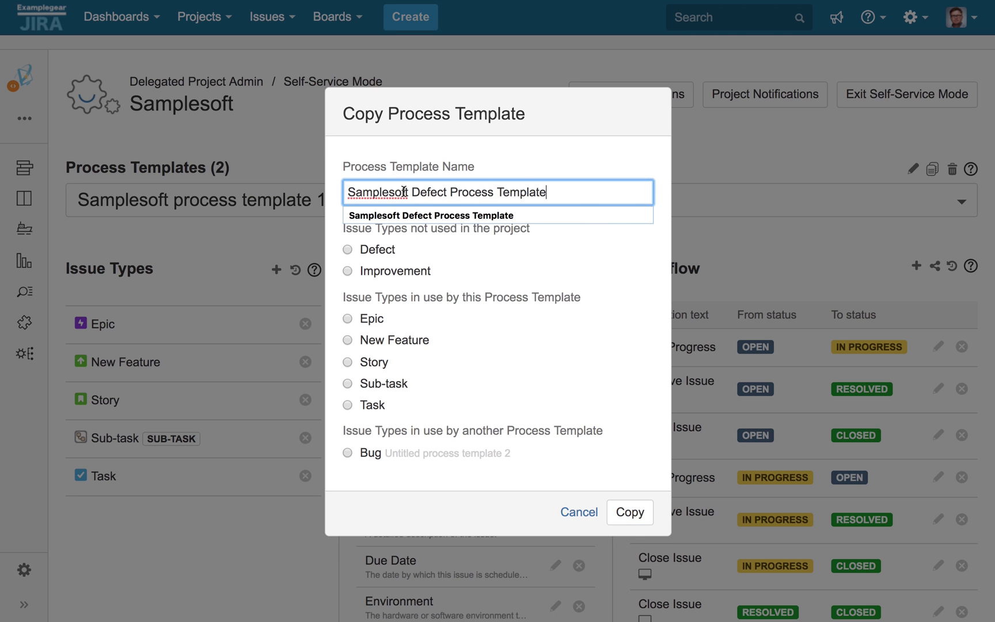
pyautogui.click(407, 216)
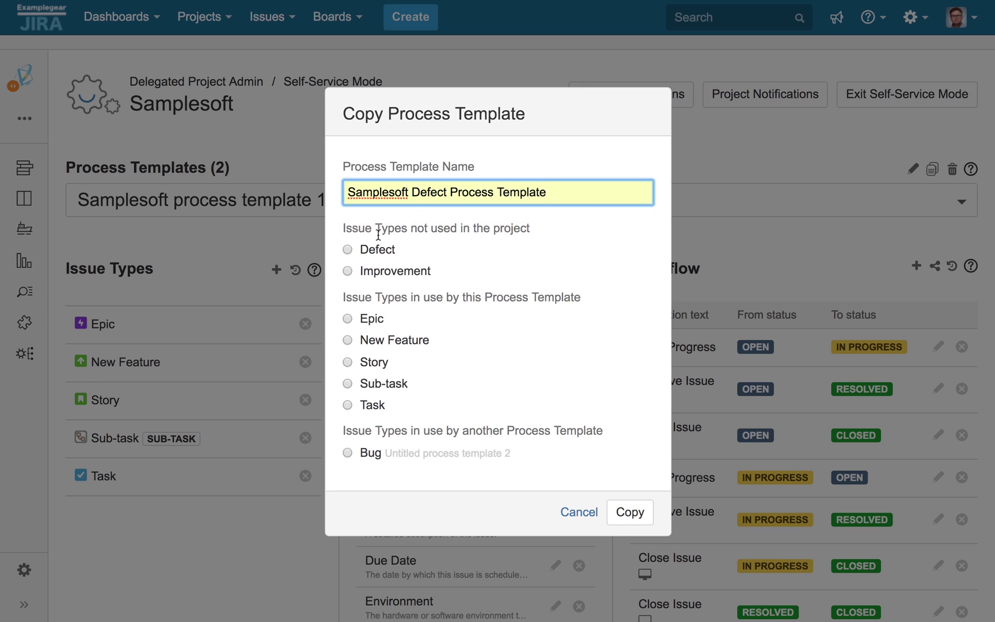
pyautogui.click(347, 249)
pyautogui.click(618, 511)
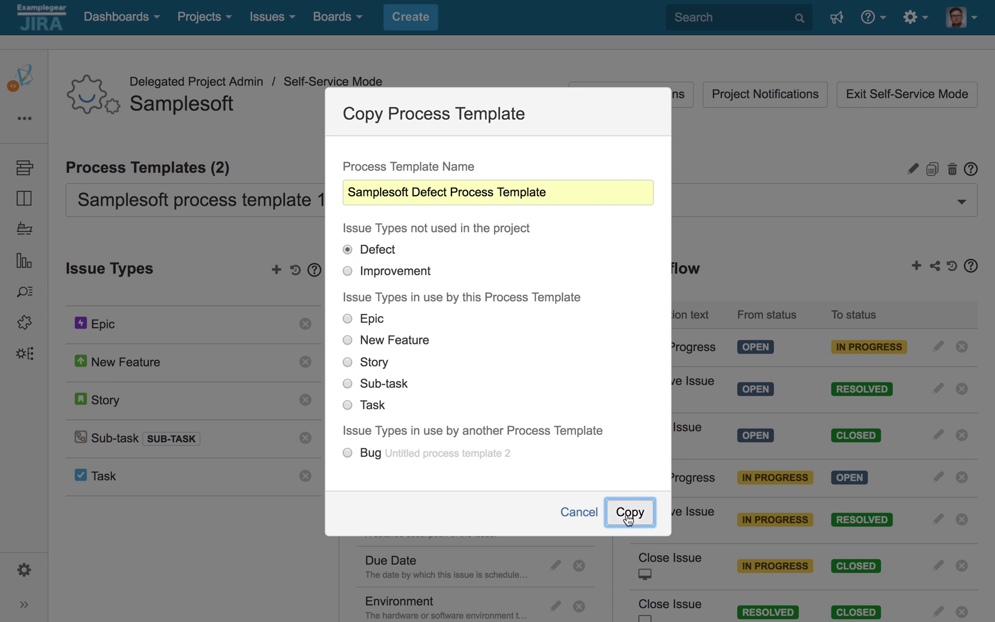
# - Preview the Samplesoft Defect Workflow and apply it to the Samplesoft Defect Process Template
pyautogui.click(953, 206)
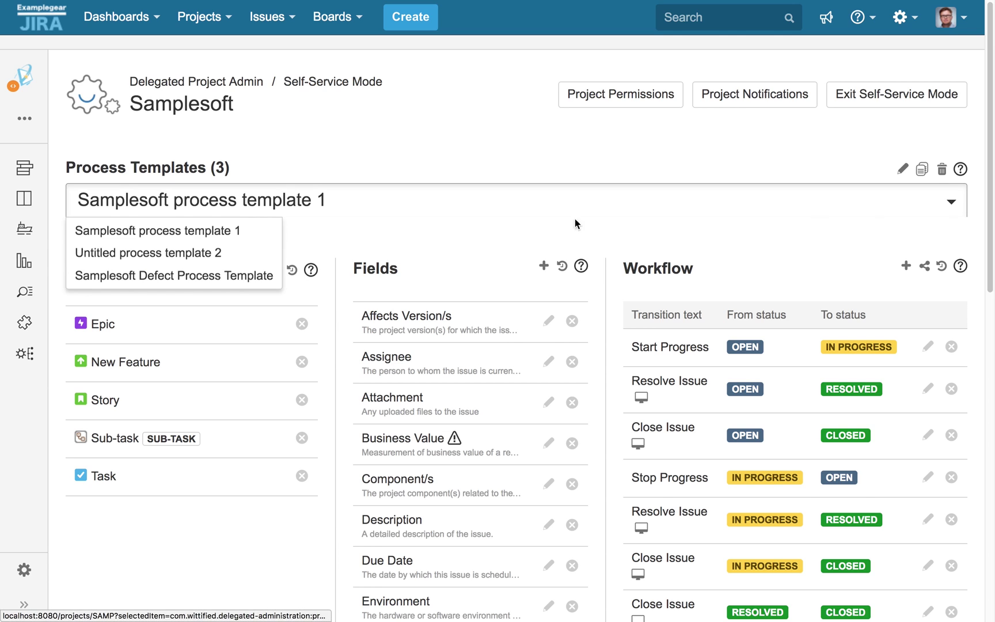
pyautogui.click(206, 284)
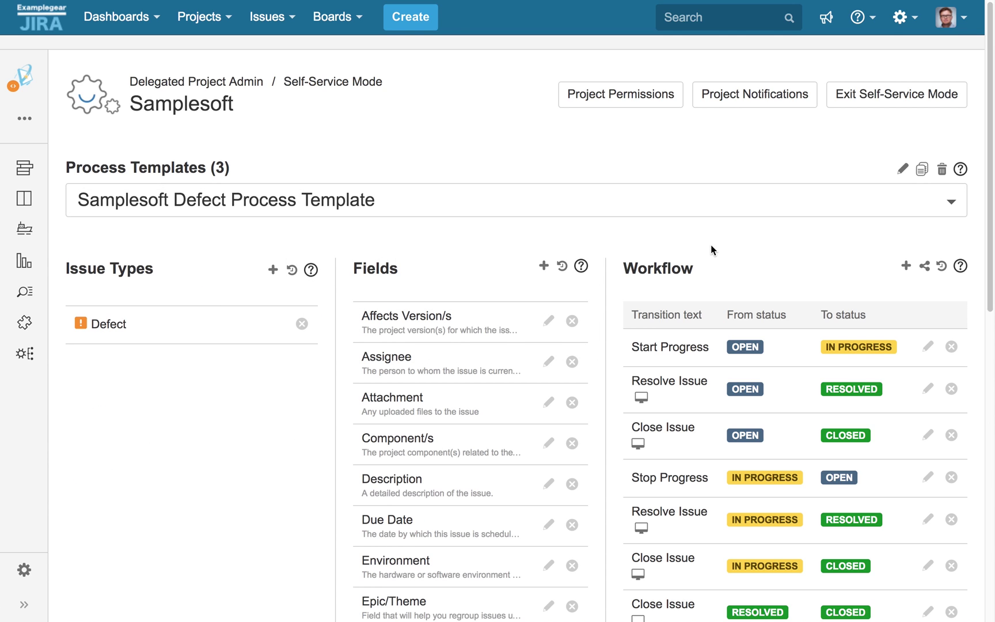
pyautogui.click(924, 265)
pyautogui.moveTo(752, 291); pyautogui.dragTo(760, 443)
pyautogui.click(639, 318)
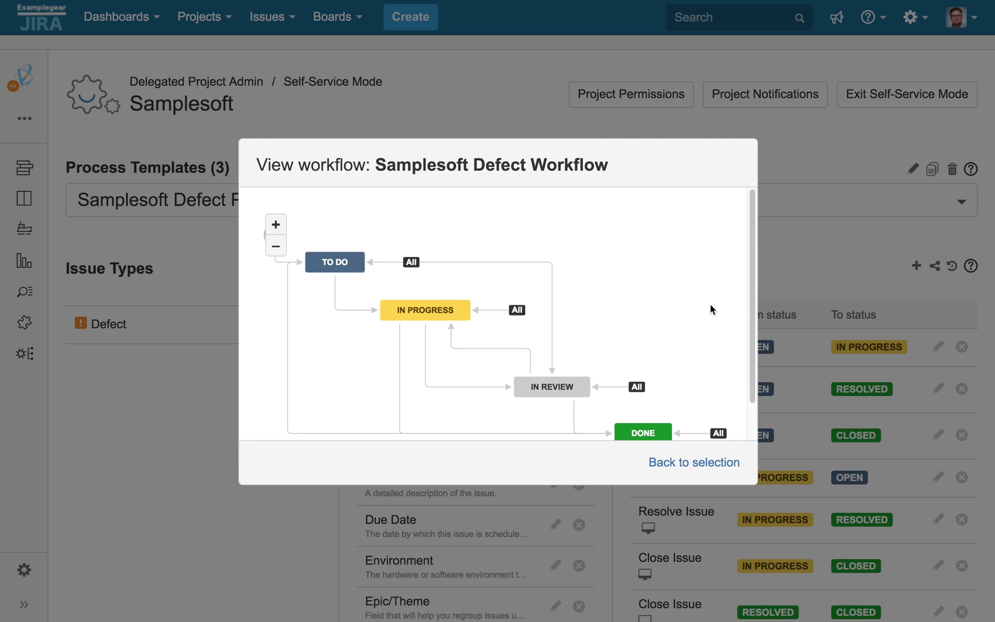
pyautogui.scroll(-1, 756, 384)
pyautogui.click(685, 463)
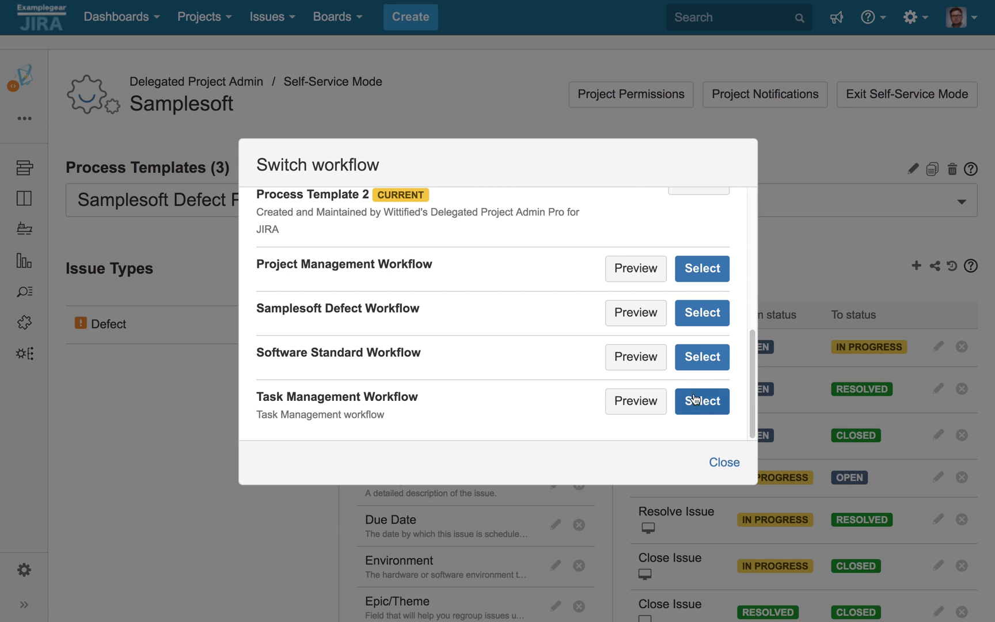
pyautogui.click(712, 315)
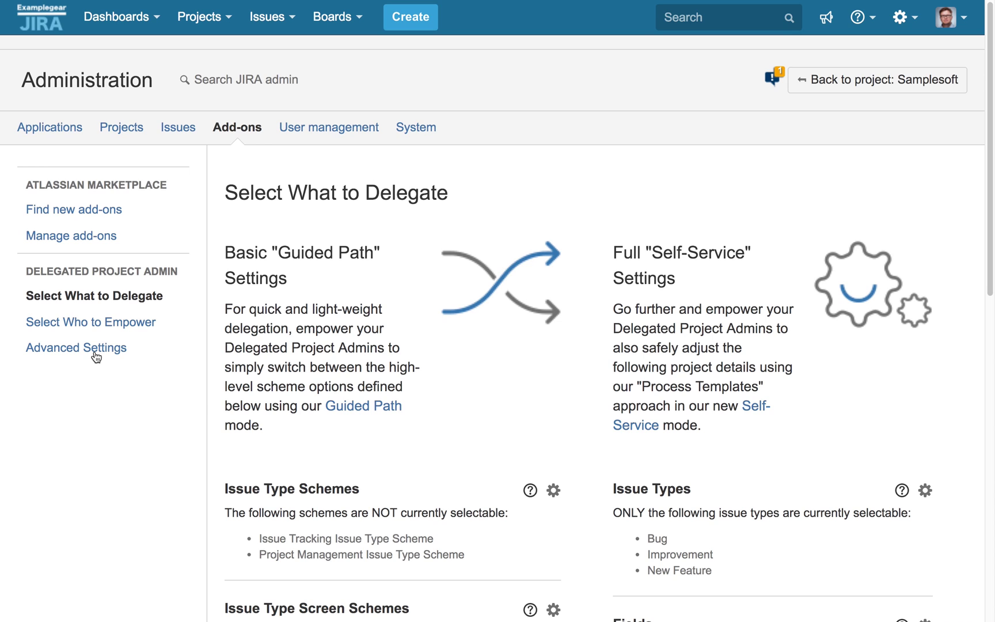
# - In Advanced Settings, set the Business Value(s) description to 'Select list of Samplesoft core business values.'
pyautogui.click(96, 358)
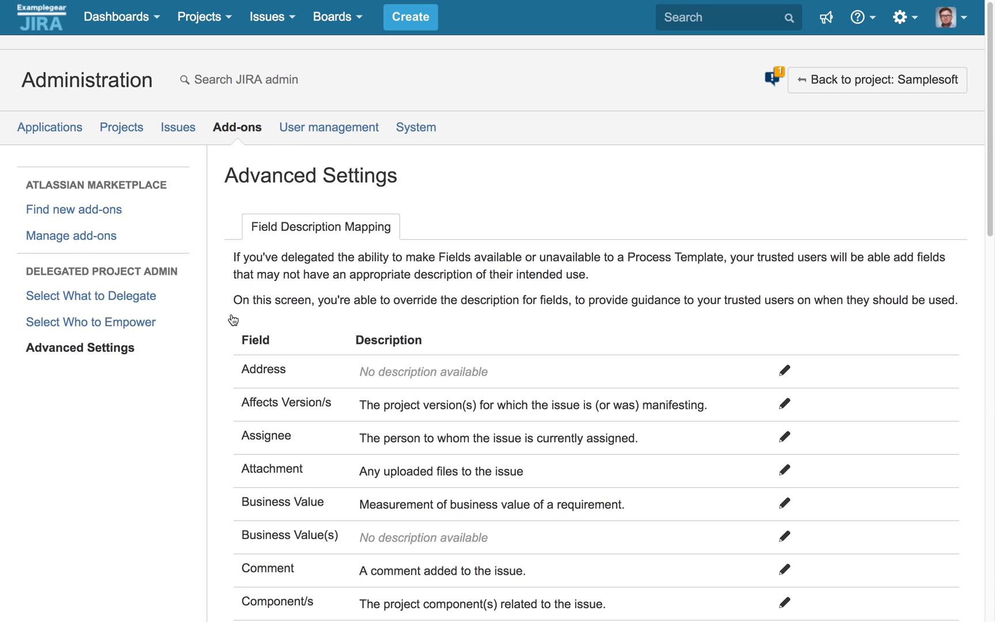
pyautogui.scroll(-1, 229, 334)
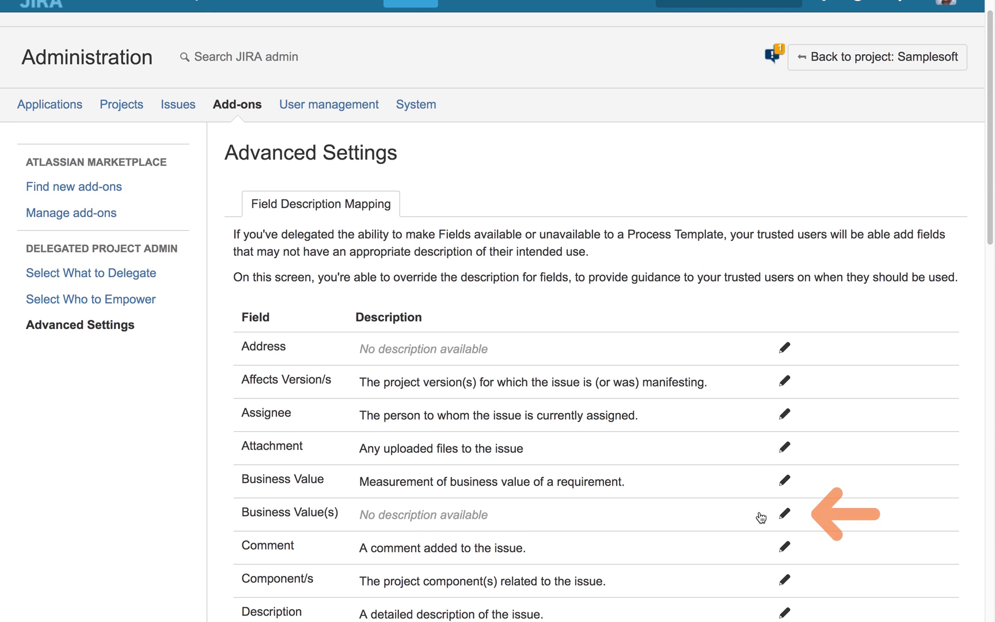
pyautogui.click(784, 515)
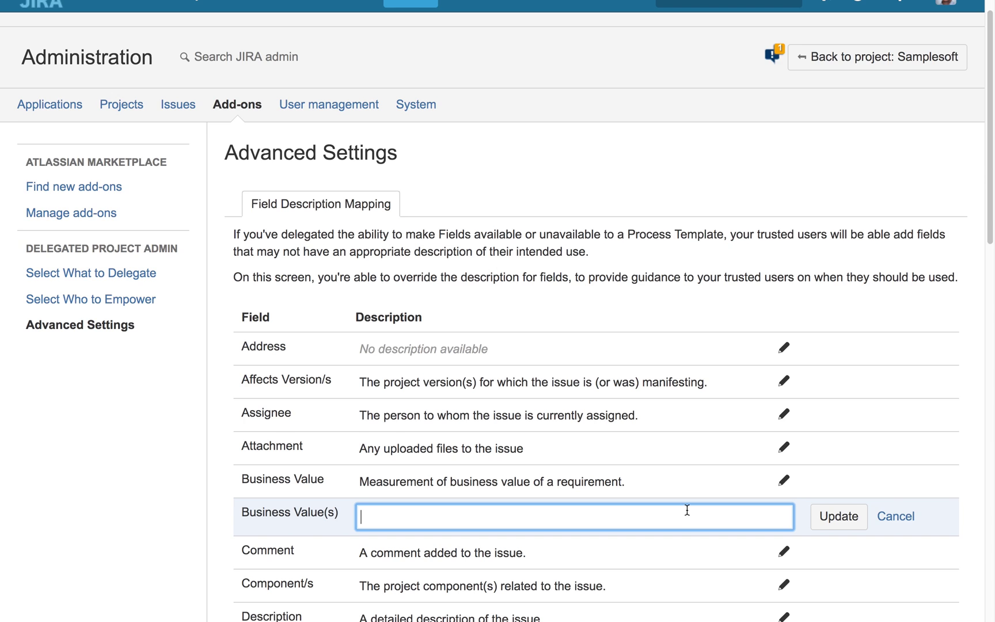
pyautogui.press('super+v')
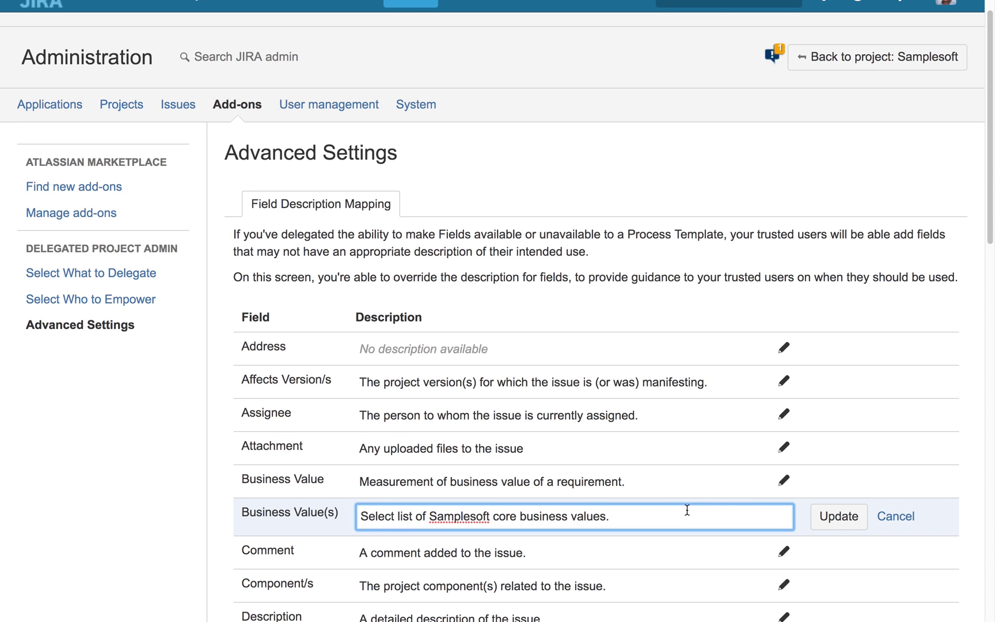
pyautogui.click(844, 517)
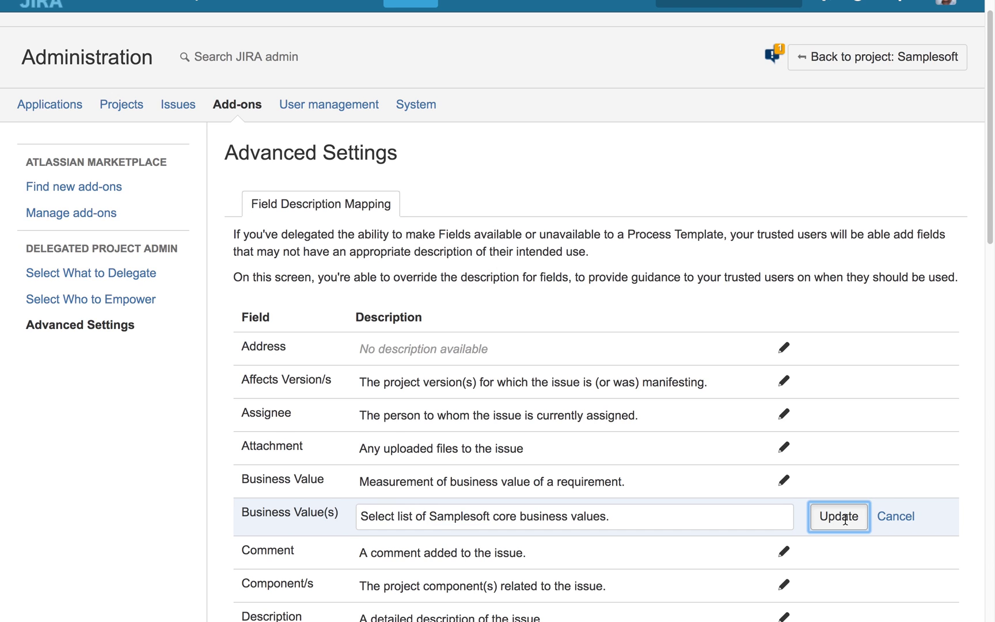